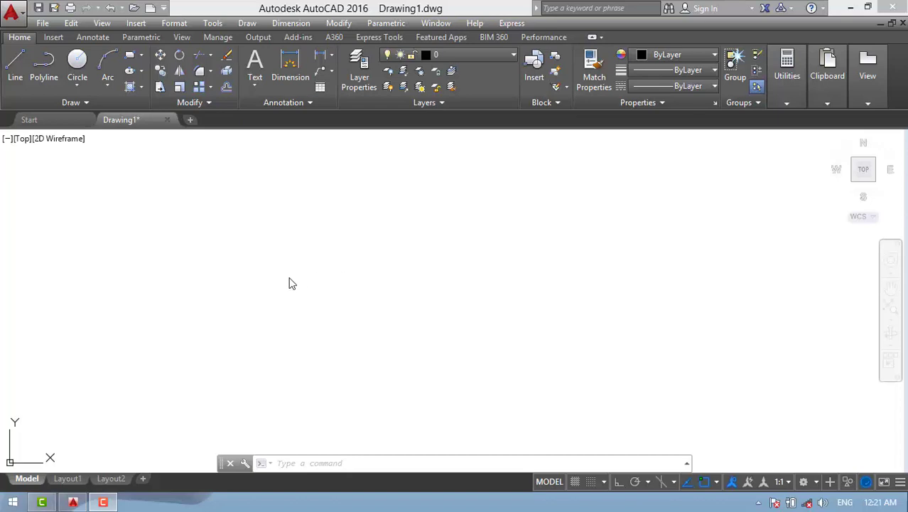
Open Drawing Units from the Format menu and the Insert Table dialog, closing both unchanged
left_click(312, 276)
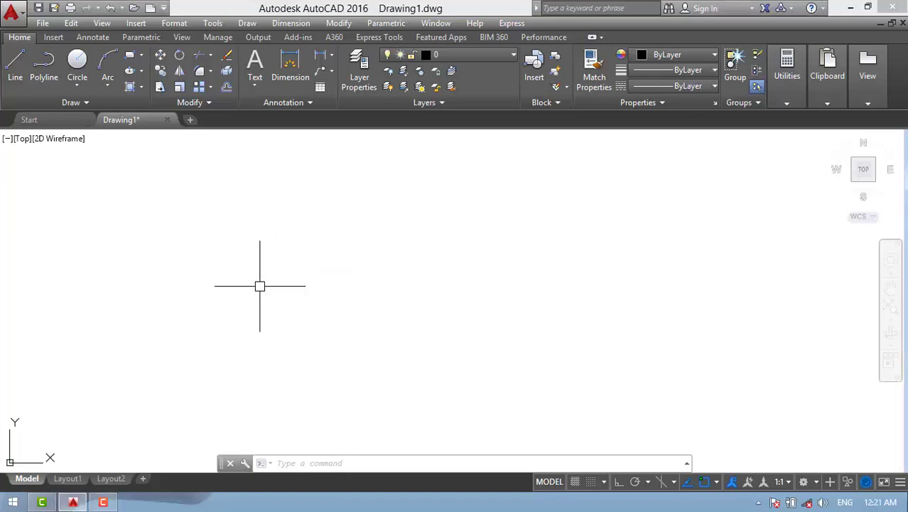
left_click(169, 26)
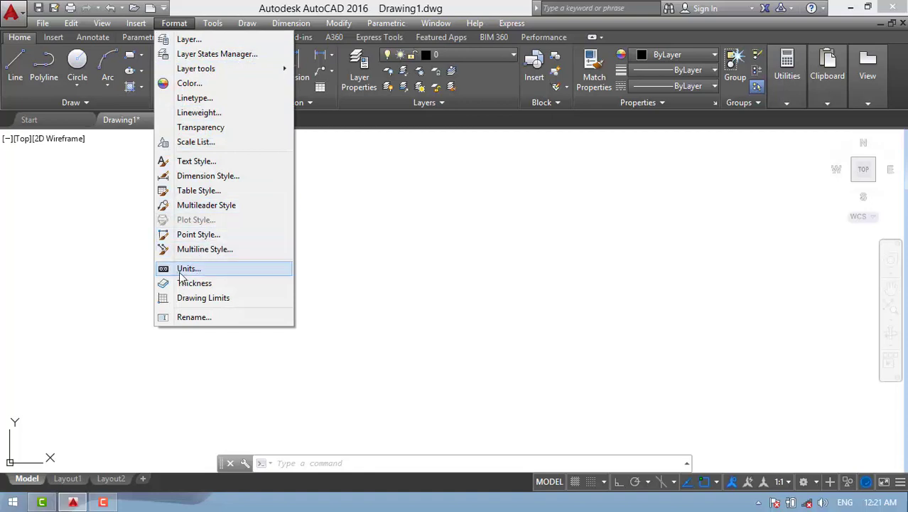
left_click(219, 275)
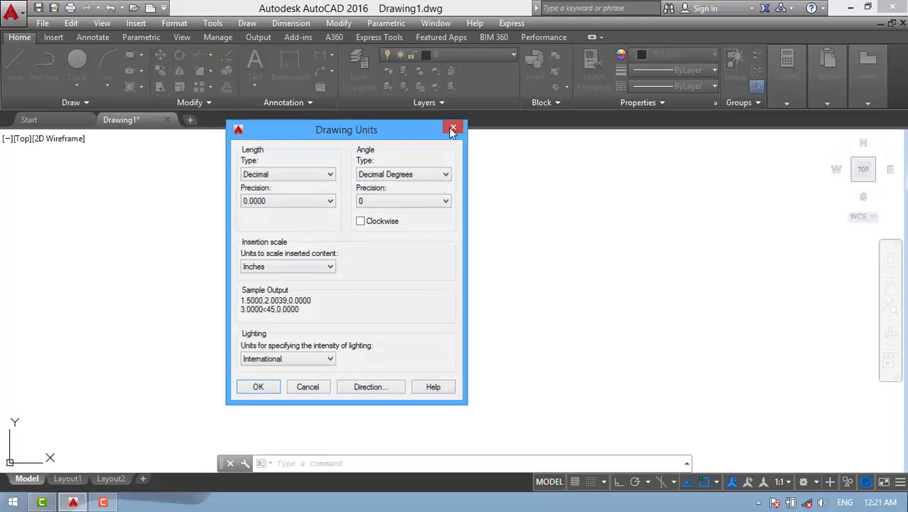
left_click(258, 386)
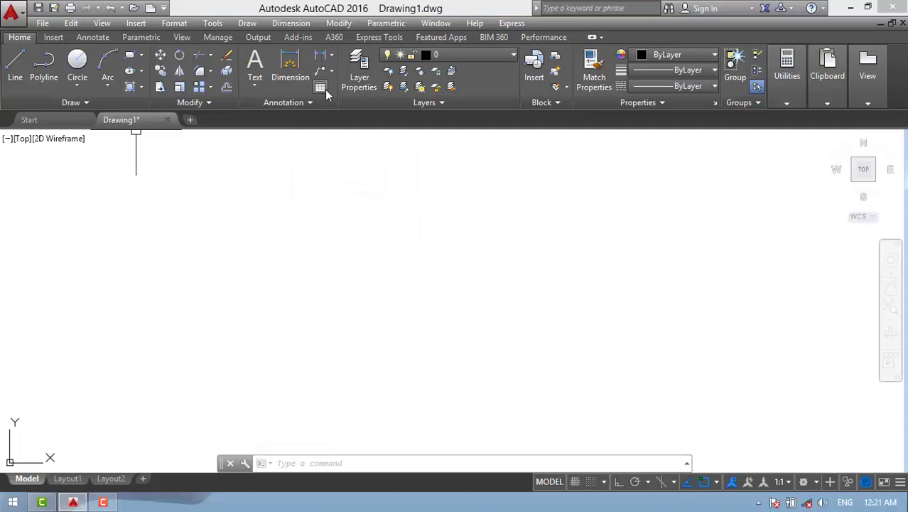
left_click(319, 91)
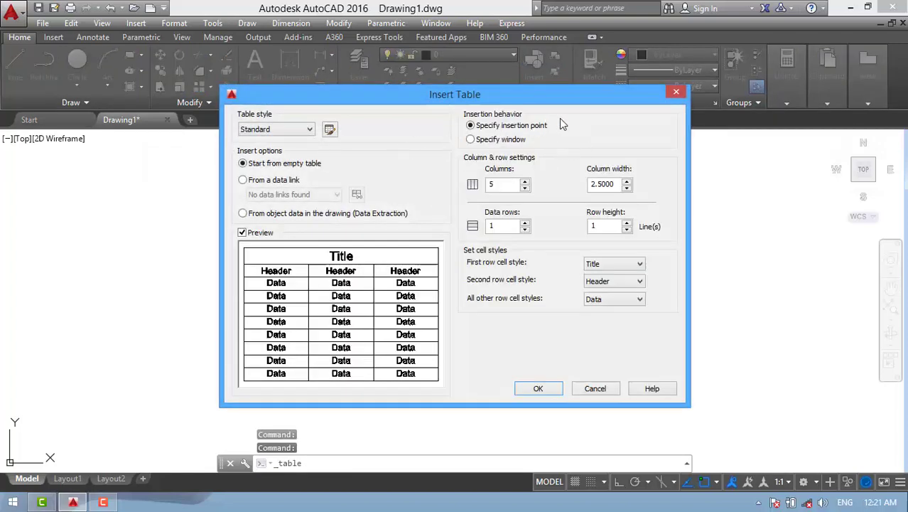
left_click(675, 93)
Reopen the Drawing Units dialog with the UN command
left_click(560, 166)
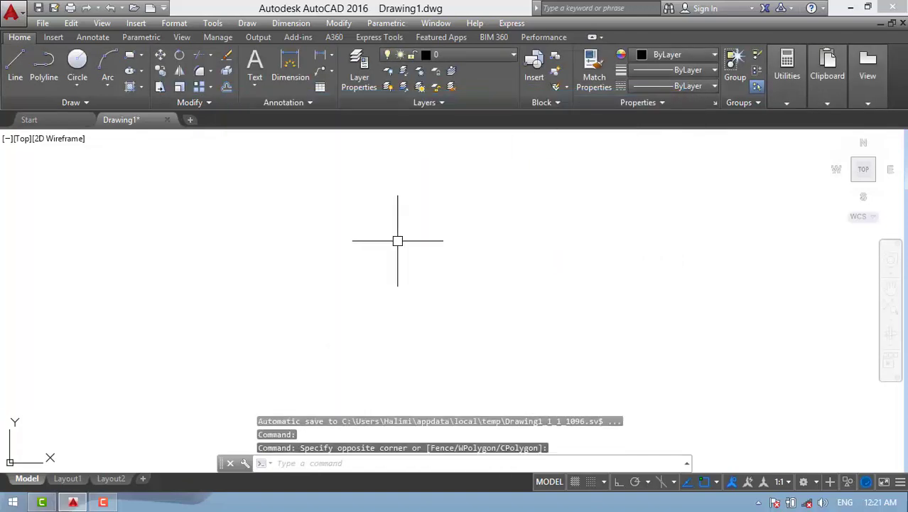
type("u")
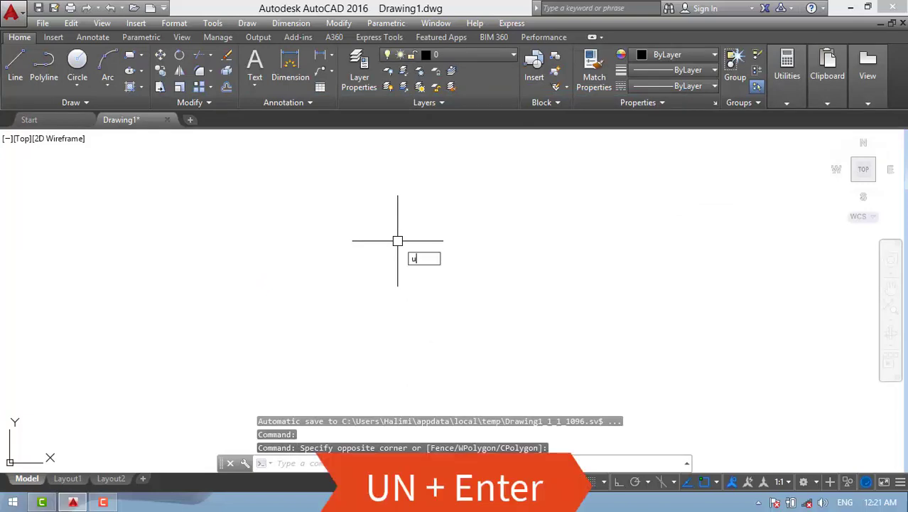
type("n")
key("Return")
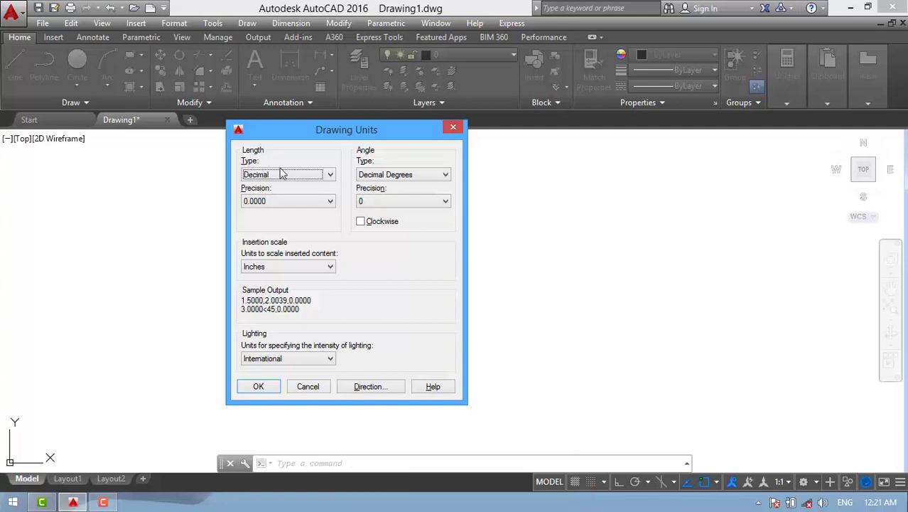
mouse_move(288, 175)
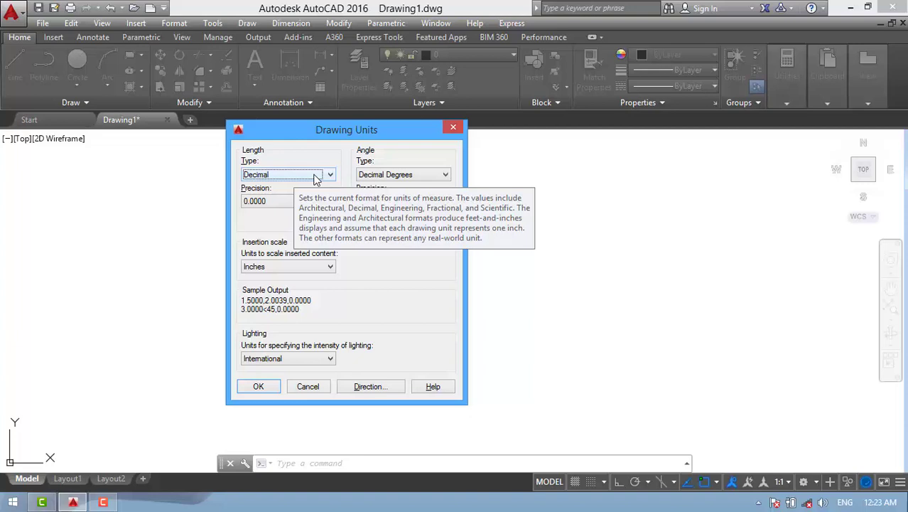
Try Architectural and Engineering length types, then settle on Decimal with 0.000 precision
left_click(317, 178)
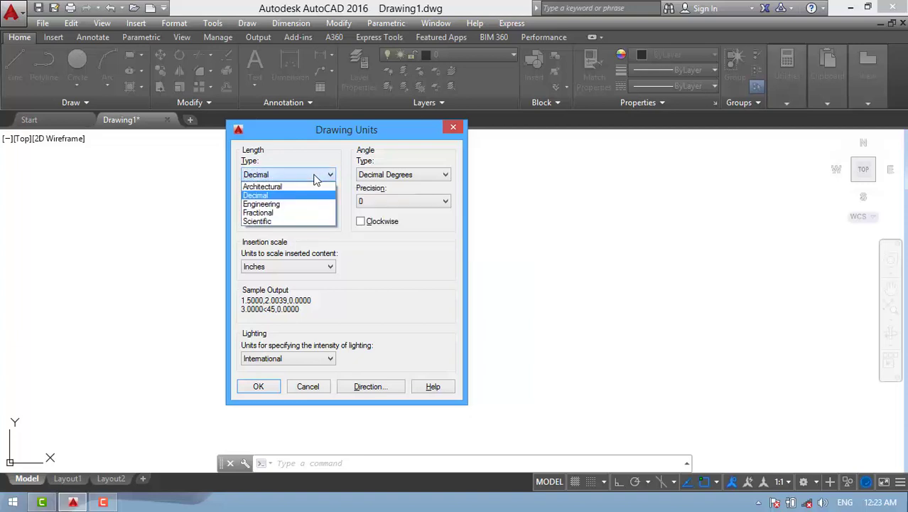
left_click(290, 186)
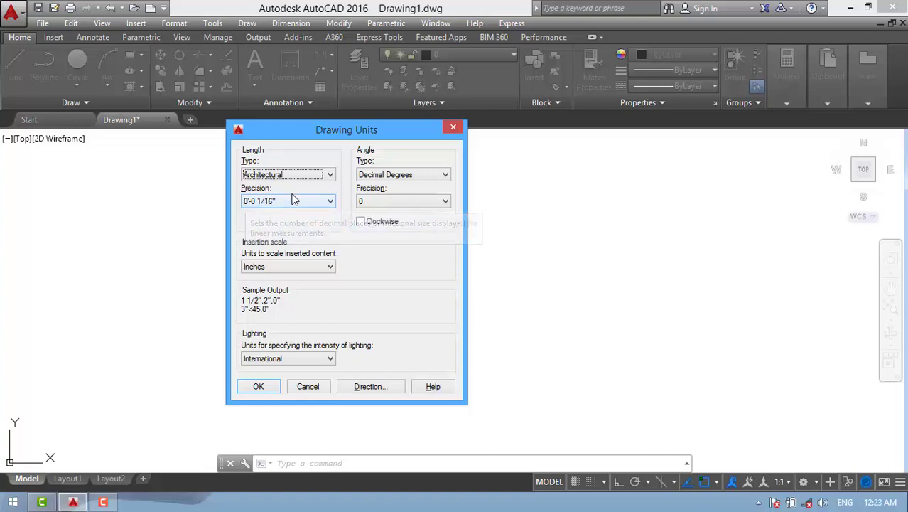
left_click(328, 177)
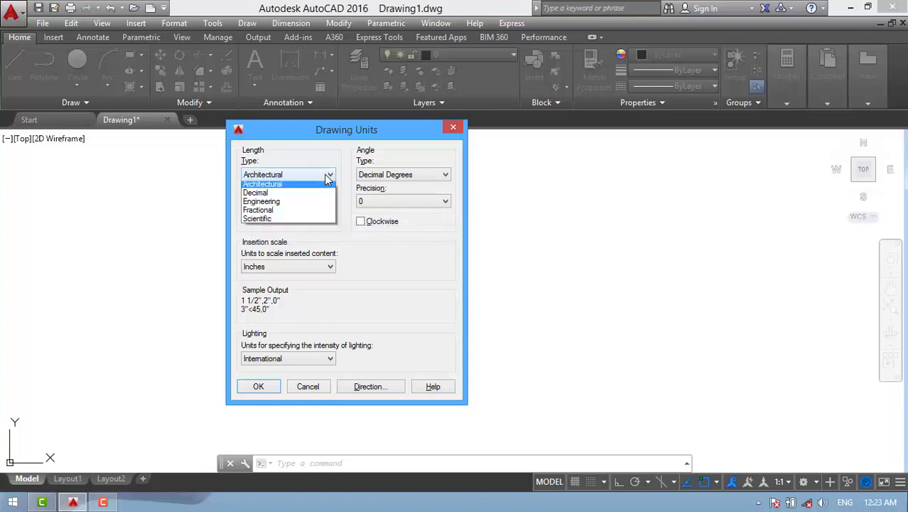
left_click(291, 205)
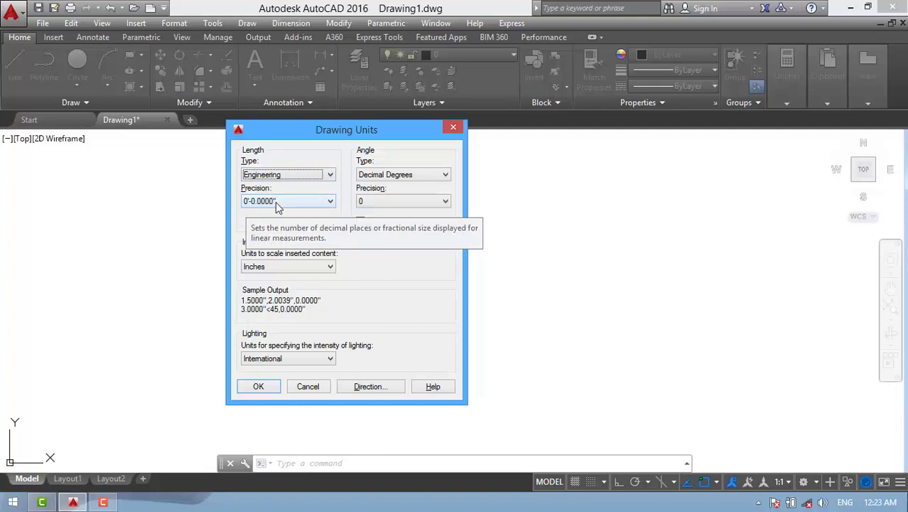
left_click(330, 174)
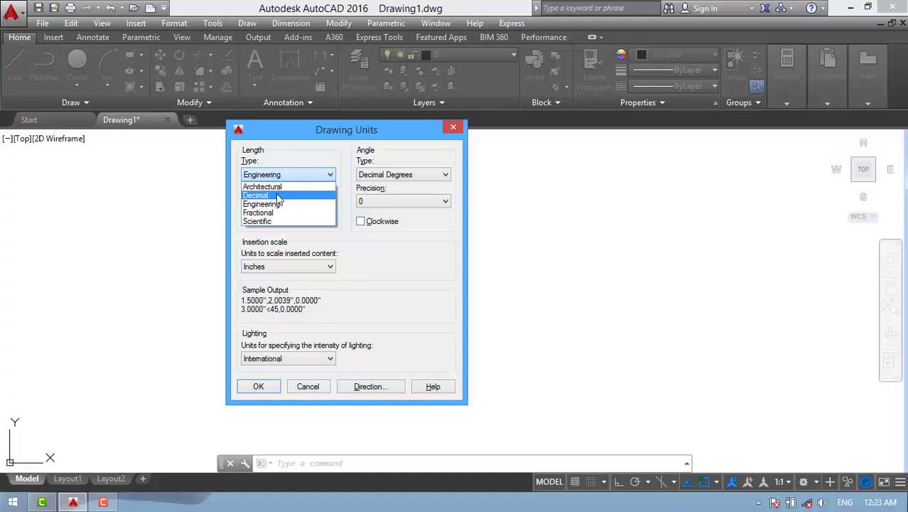
left_click(277, 197)
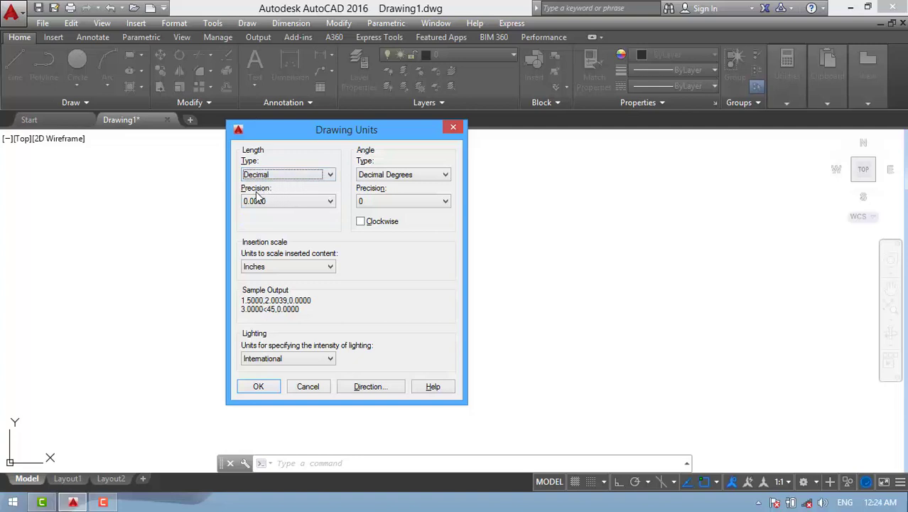
left_click(319, 204)
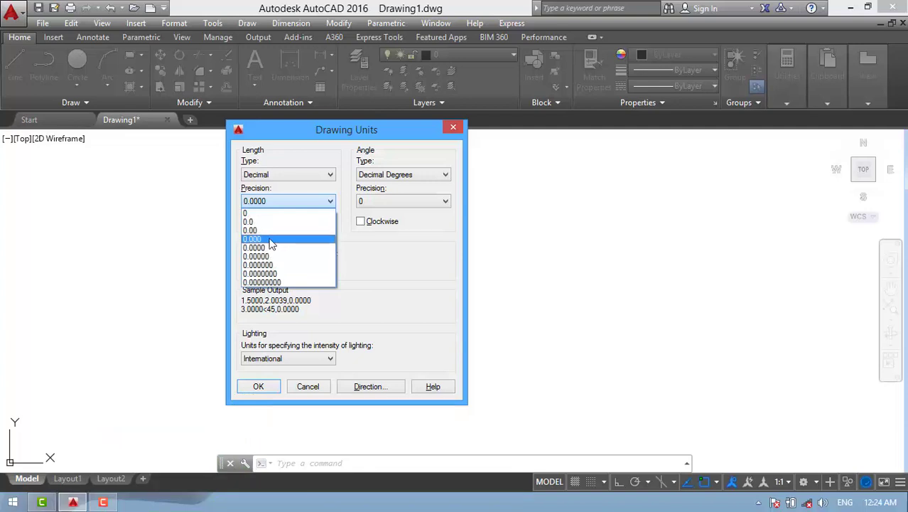
left_click(271, 244)
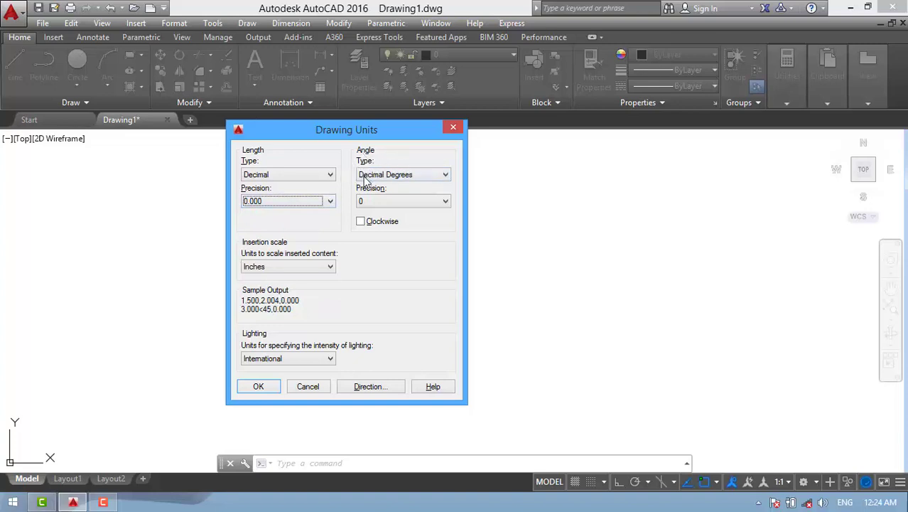
Keep angles in Decimal Degrees and set angle precision to 0.0
left_click(427, 175)
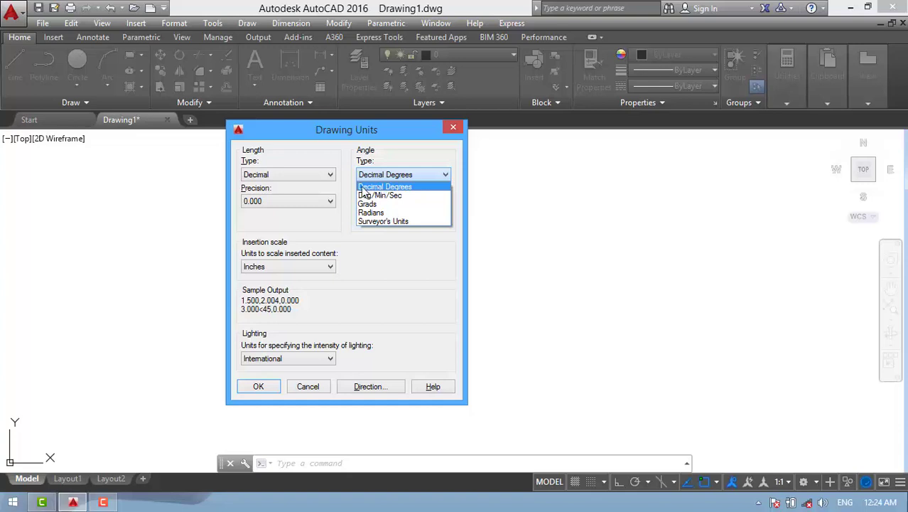
left_click(412, 187)
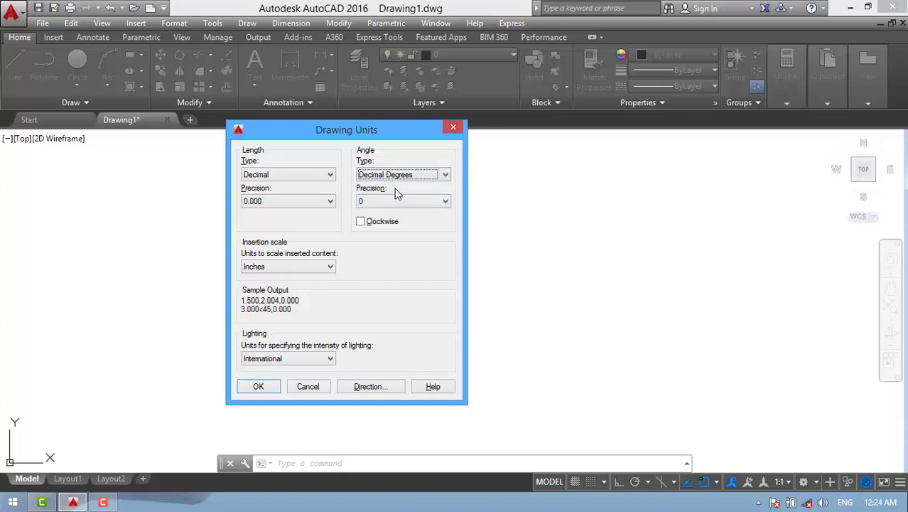
left_click(410, 201)
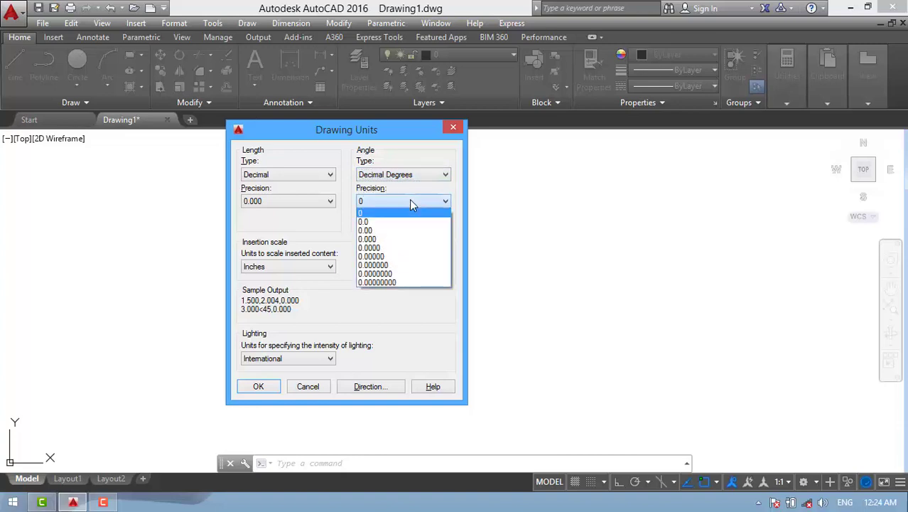
left_click(376, 222)
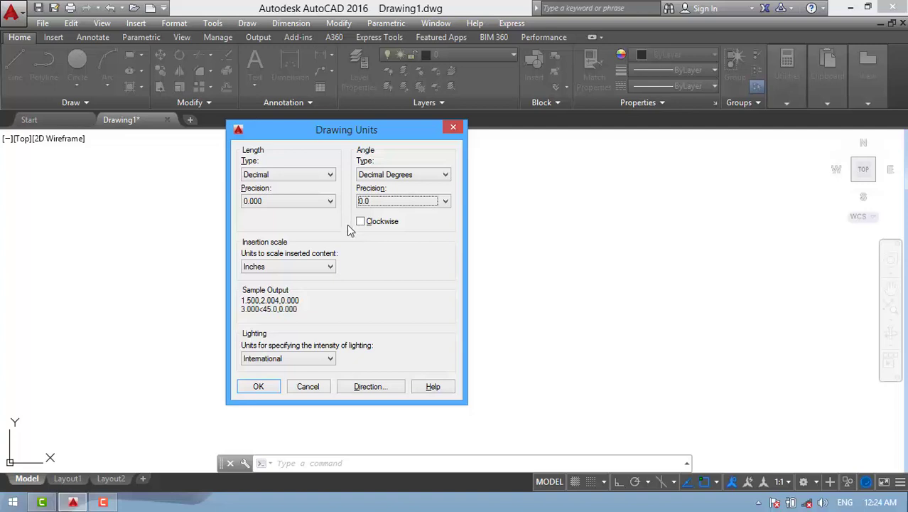
Set insertion scale to Centimeters, keep International lighting, and apply the units with OK
left_click(304, 269)
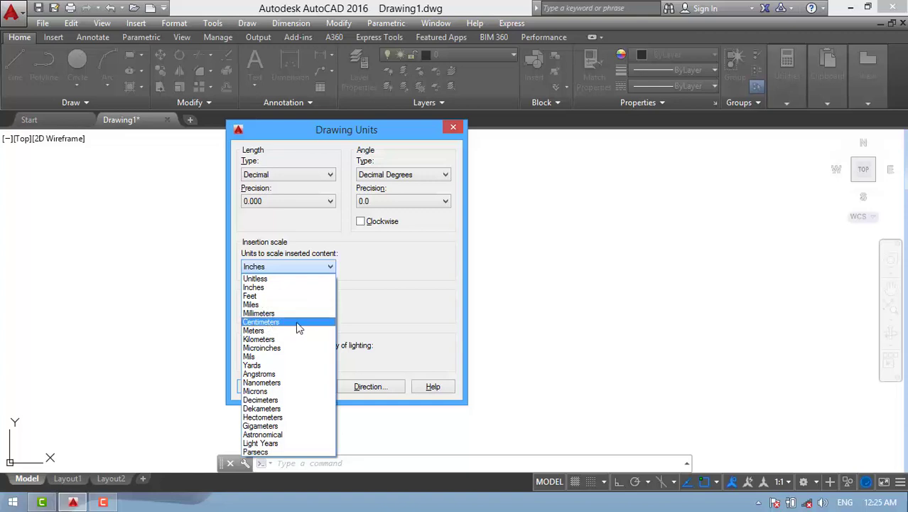
left_click(299, 326)
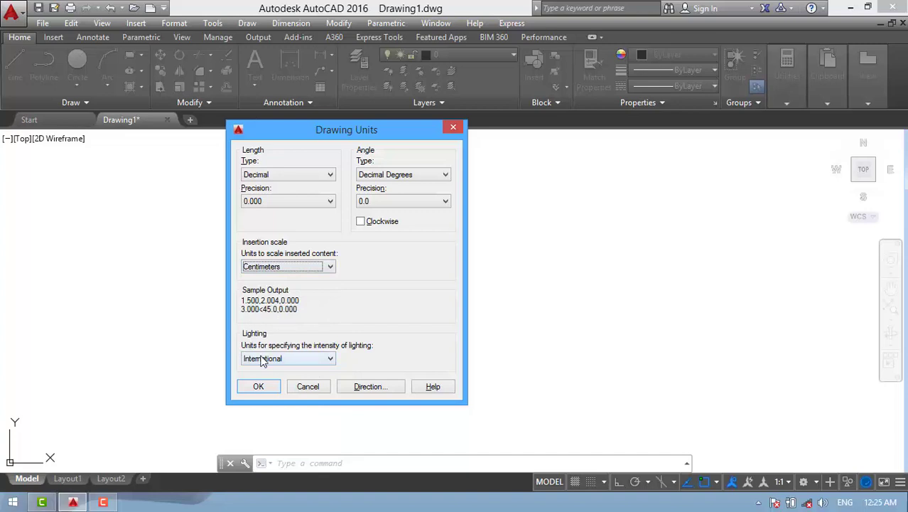
left_click(330, 360)
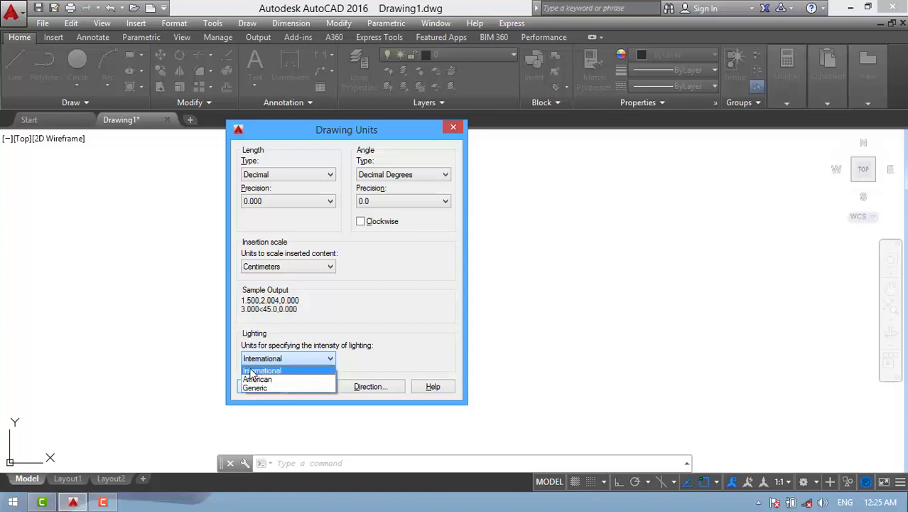
left_click(294, 373)
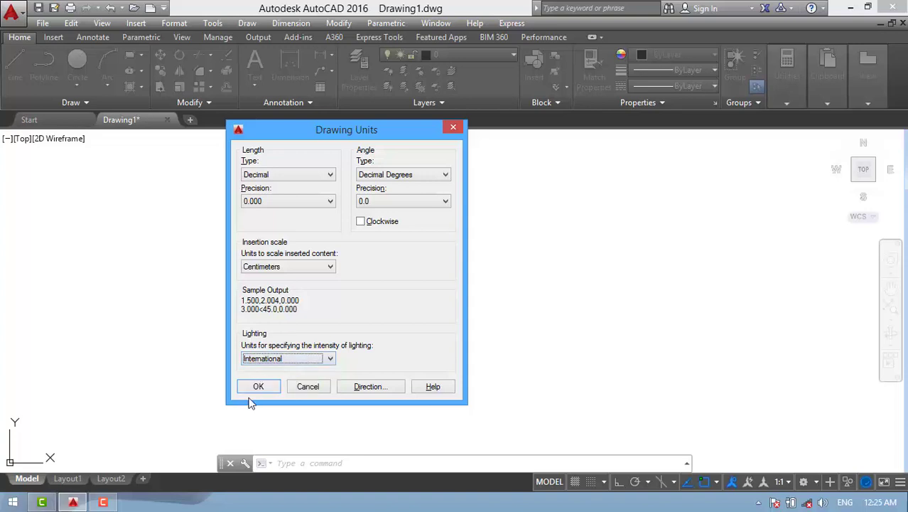
left_click(262, 384)
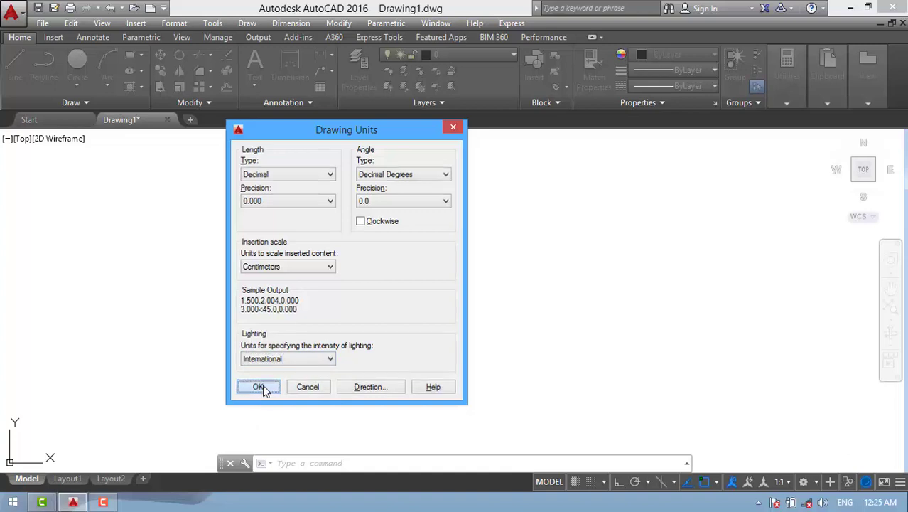
left_click(415, 254)
With Ortho on, draw a 40-unit horizontal line, a 10-unit drop, and a short leftward return
left_click(178, 344)
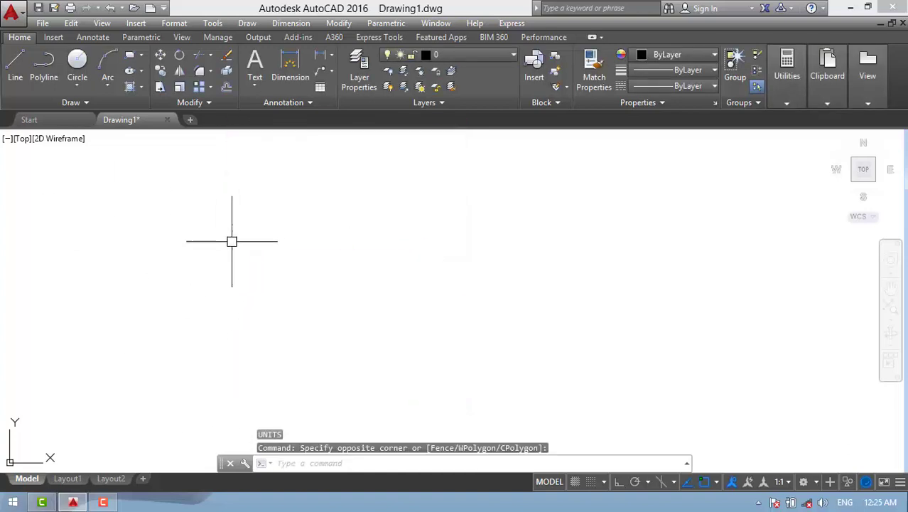
left_click(23, 66)
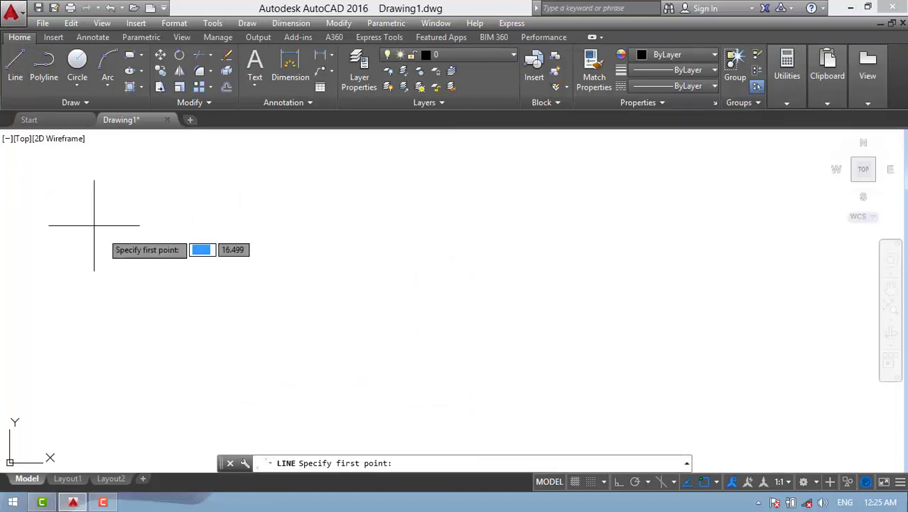
left_click(134, 258)
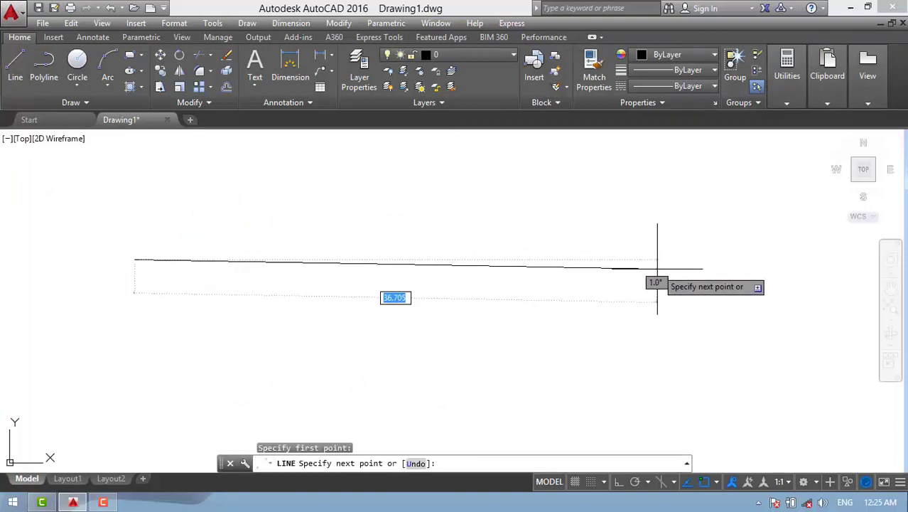
key("F8")
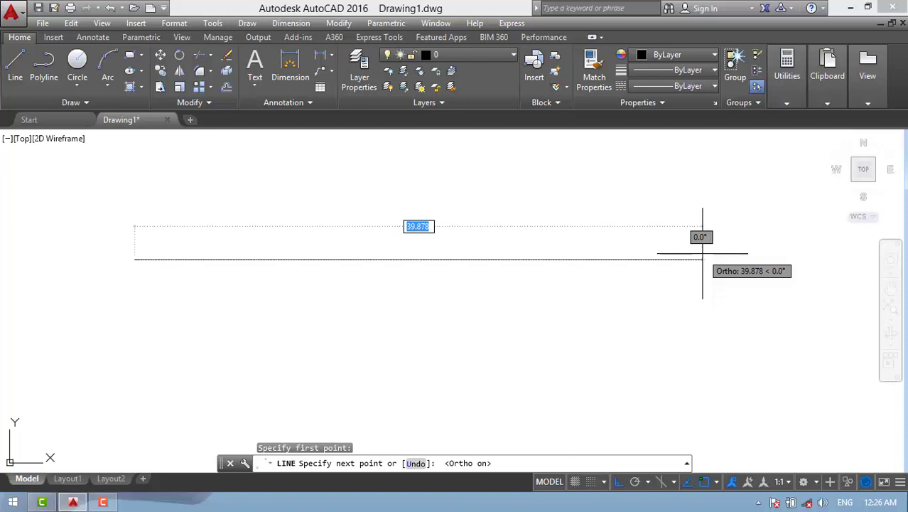
type("40")
key("Return")
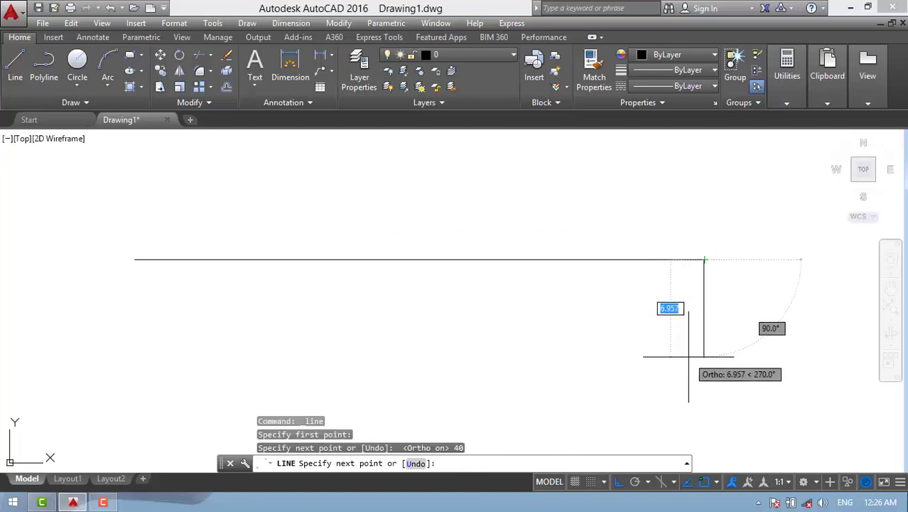
type("10")
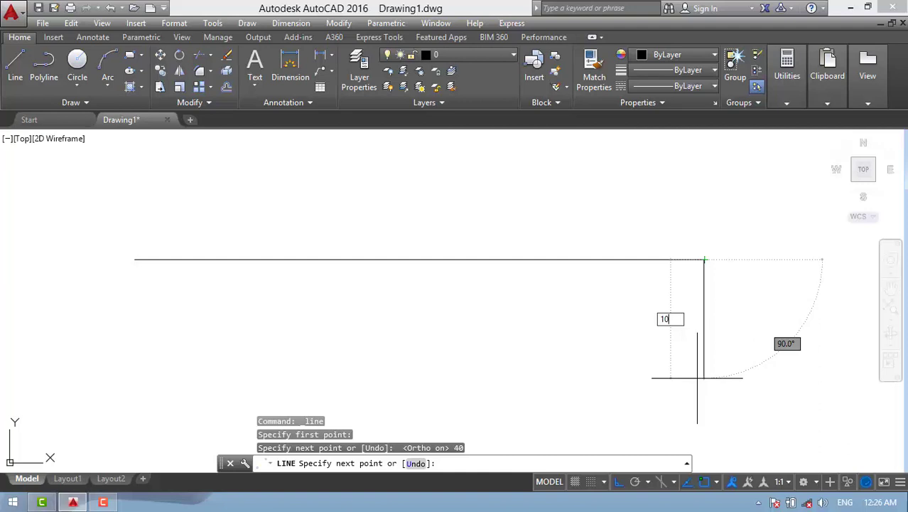
key("Return")
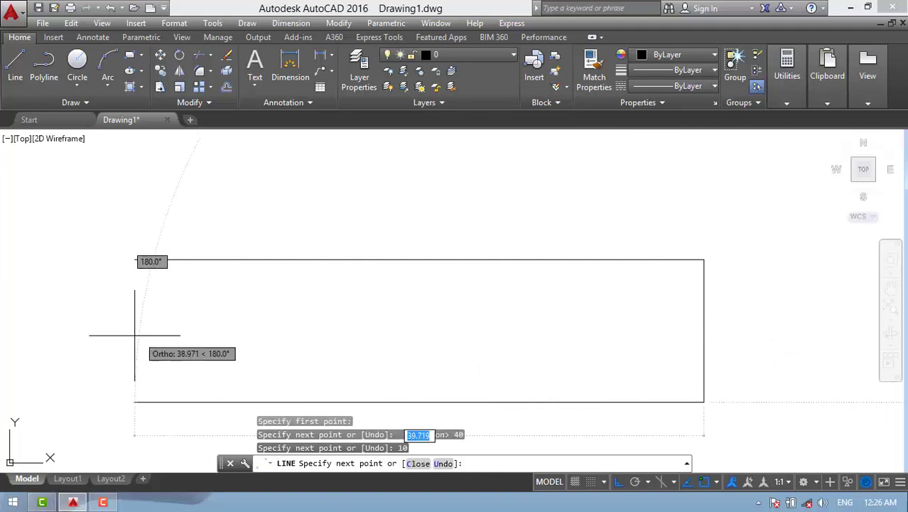
left_click(388, 387)
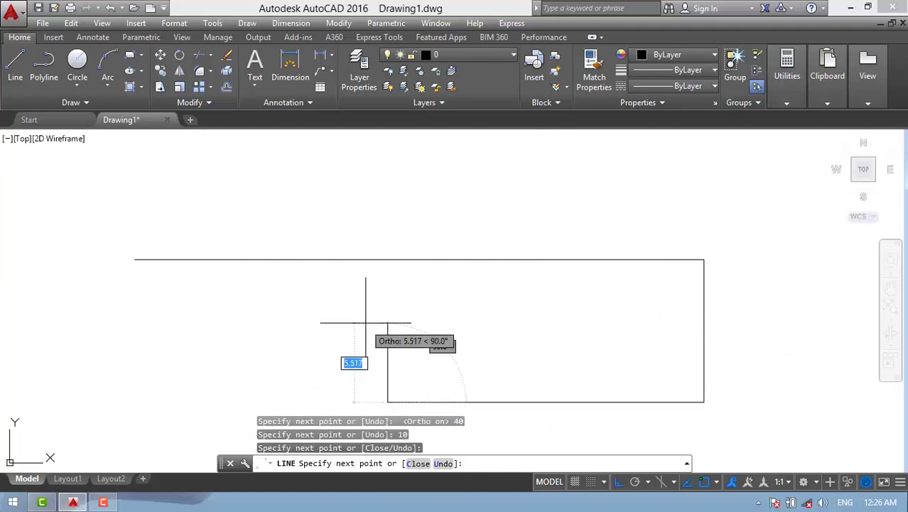
key("Escape")
left_click(780, 209)
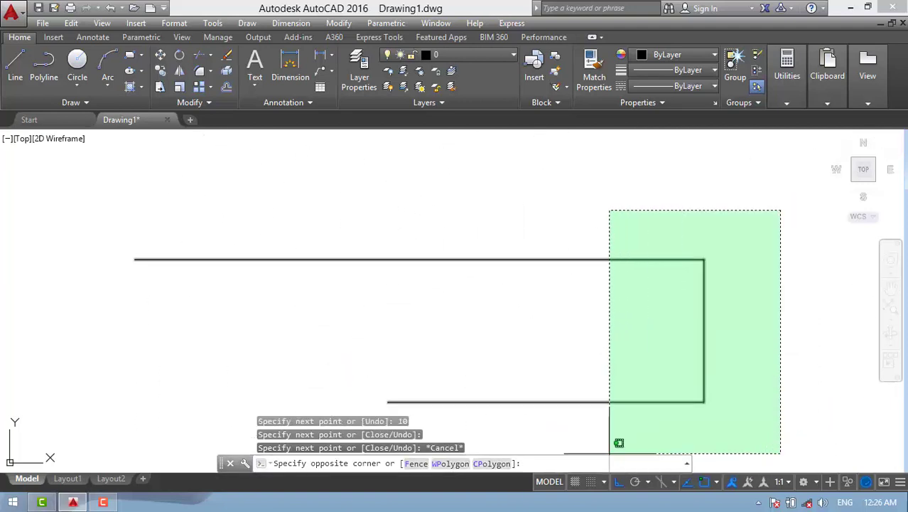
Erase the three-line outline with a crossing selection, then check the object snap list
left_click(590, 425)
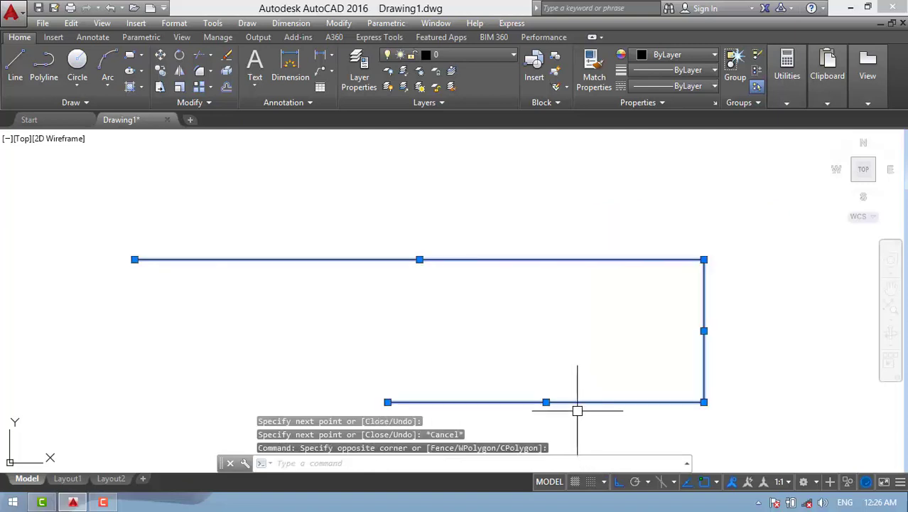
key("Delete")
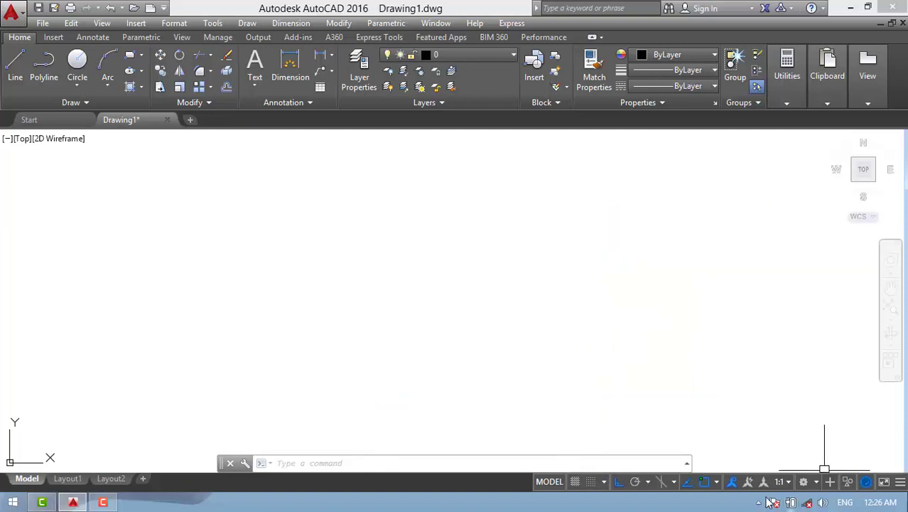
left_click(717, 482)
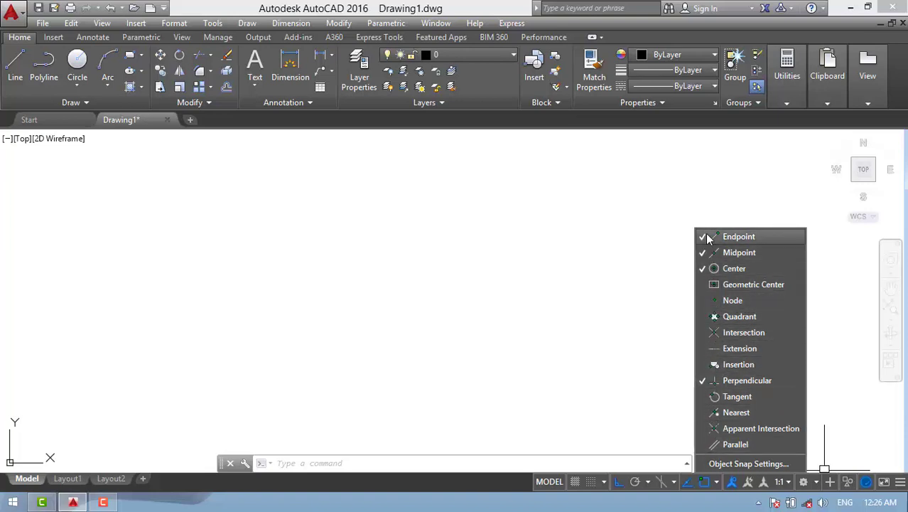
Draw one long horizontal line from left to right and start a new line
left_click(580, 278)
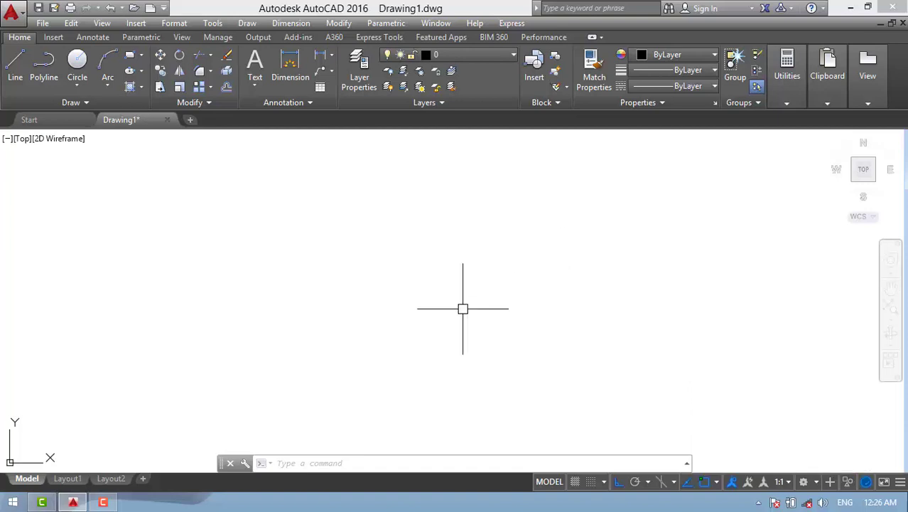
left_click(16, 75)
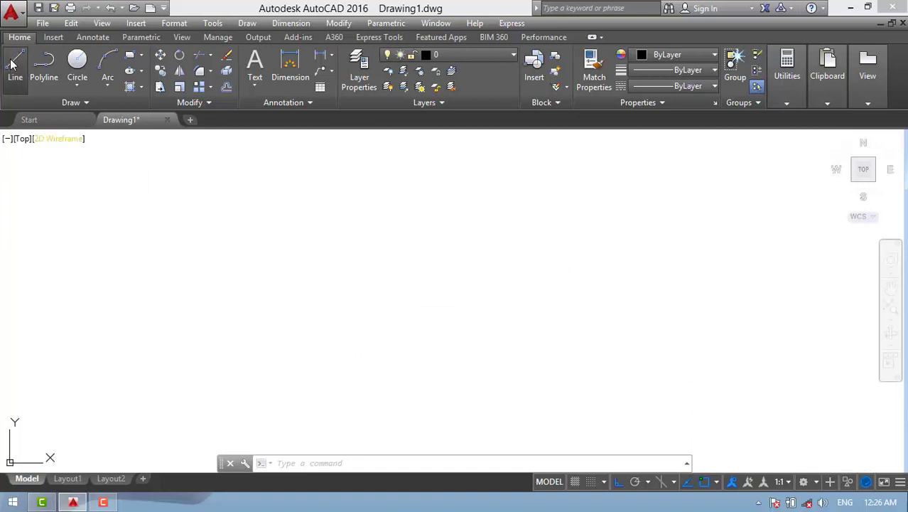
left_click(155, 270)
left_click(600, 253)
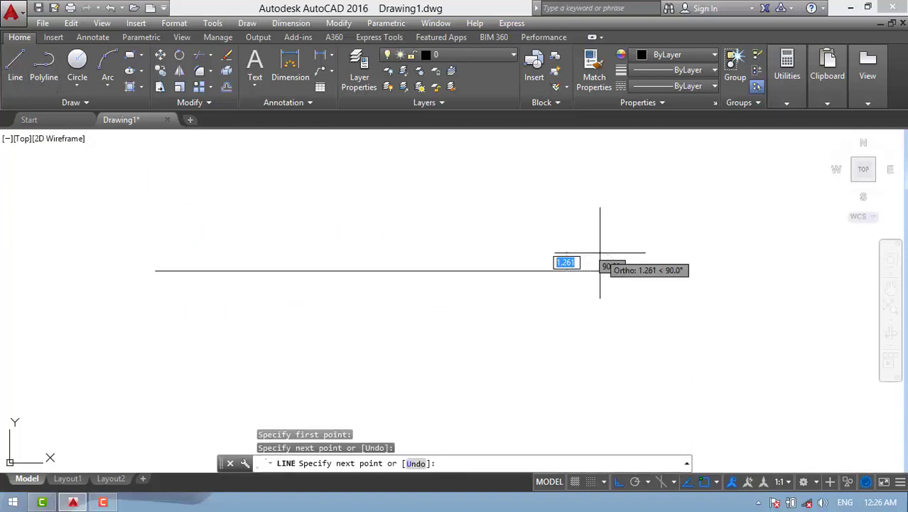
key("Return")
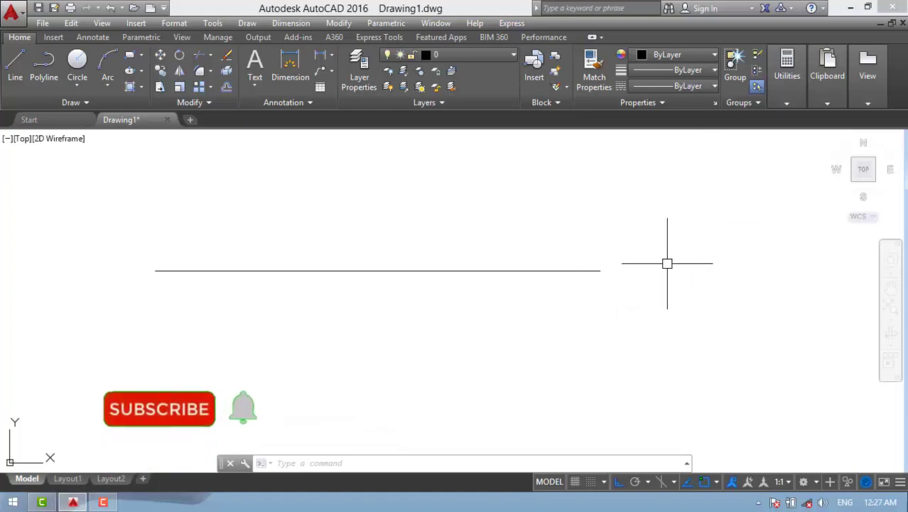
key("Return")
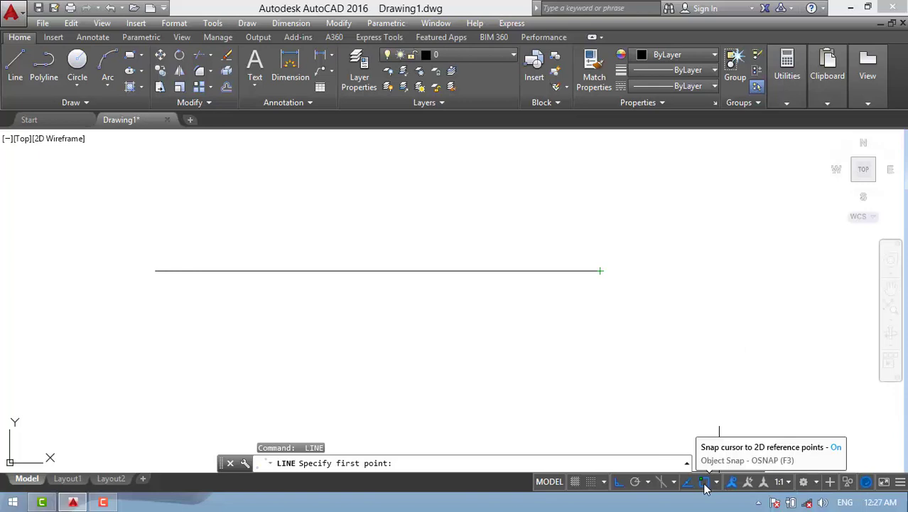
With object snap back on, draw a short vertical line down from the horizontal line's right endpoint
key("F3")
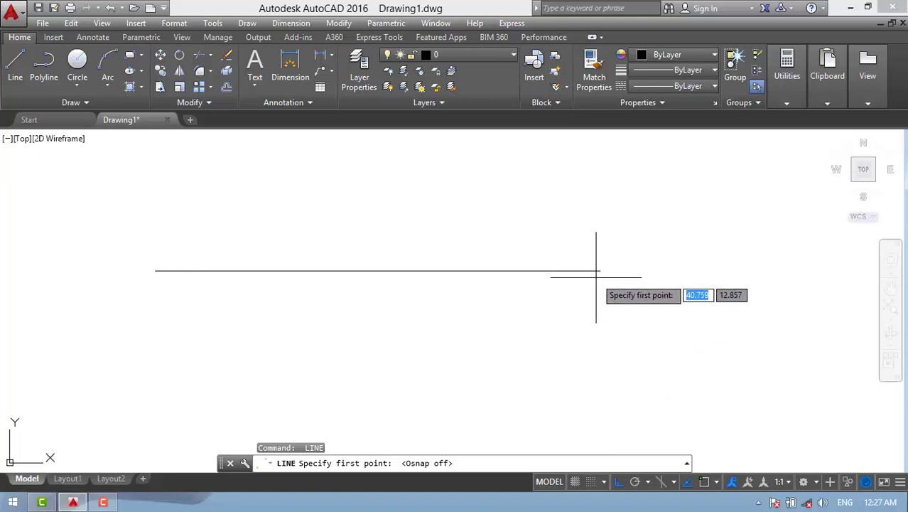
scroll(597, 276, "up", 3)
scroll(567, 270, "up", 1)
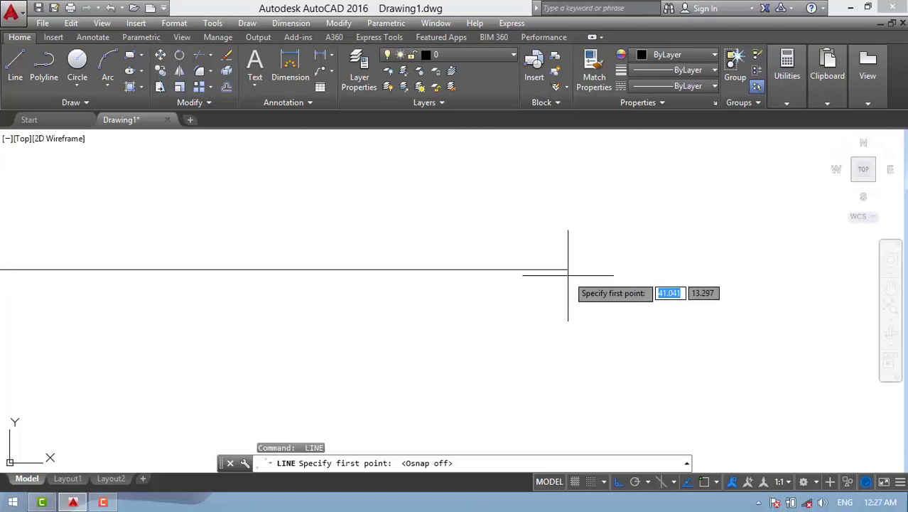
key("F3")
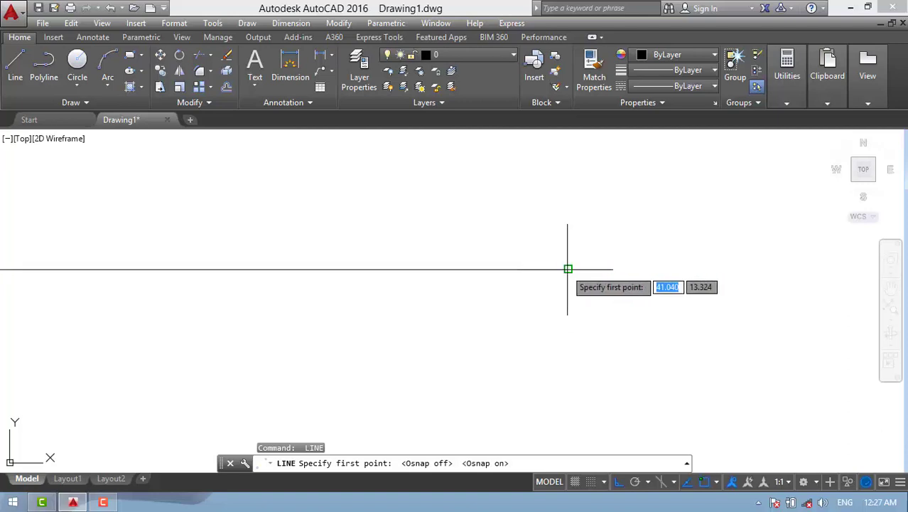
left_click(567, 269)
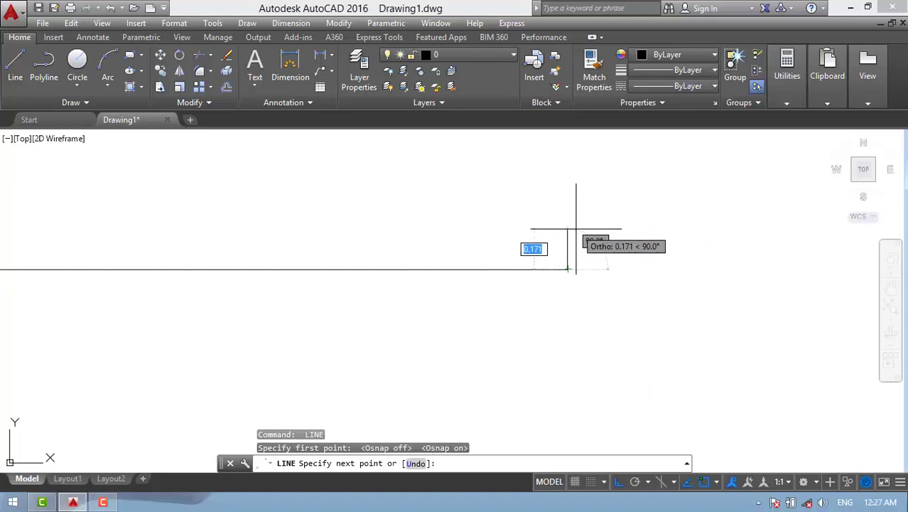
left_click(568, 366)
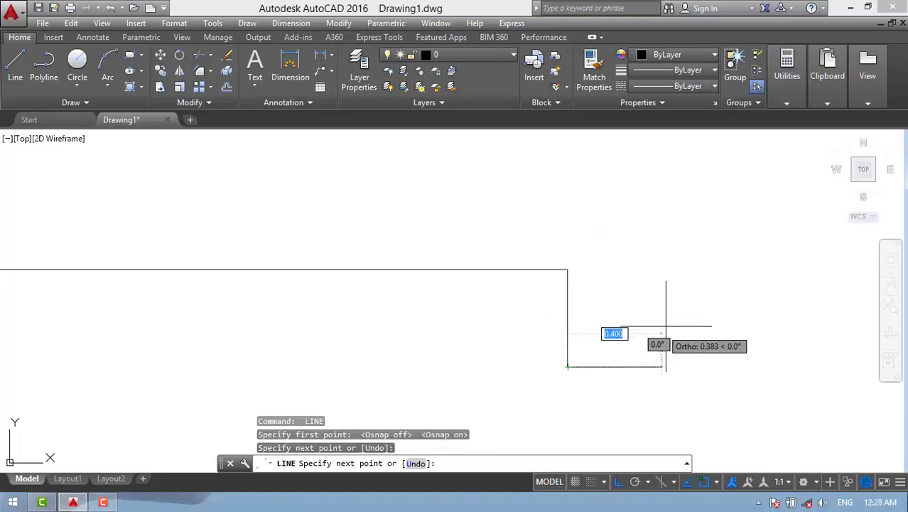
key("Escape")
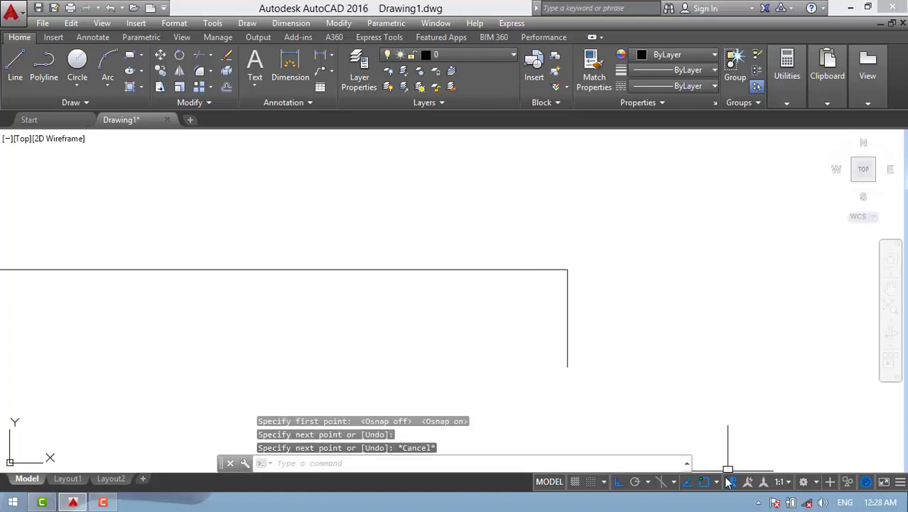
In Object Snap Settings, clear all modes and enable Endpoint, Midpoint, Center, Perpendicular and Tangent
left_click(716, 483)
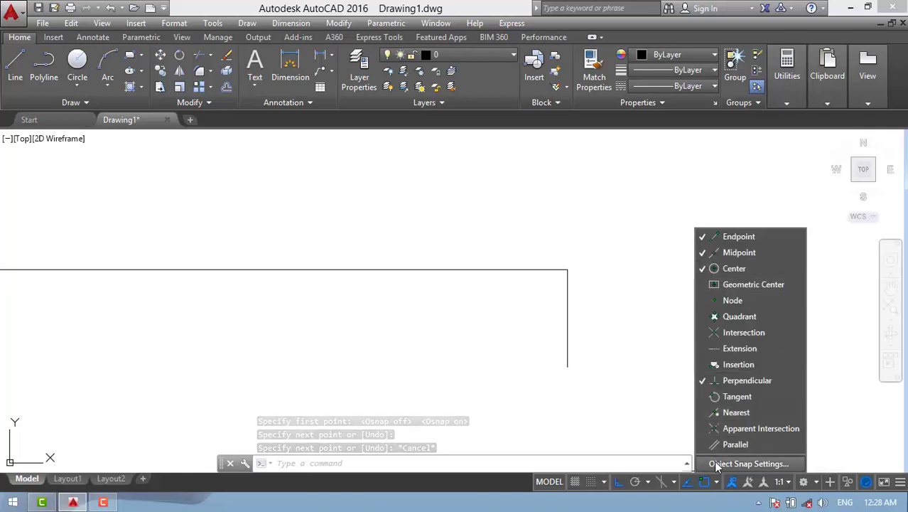
left_click(719, 463)
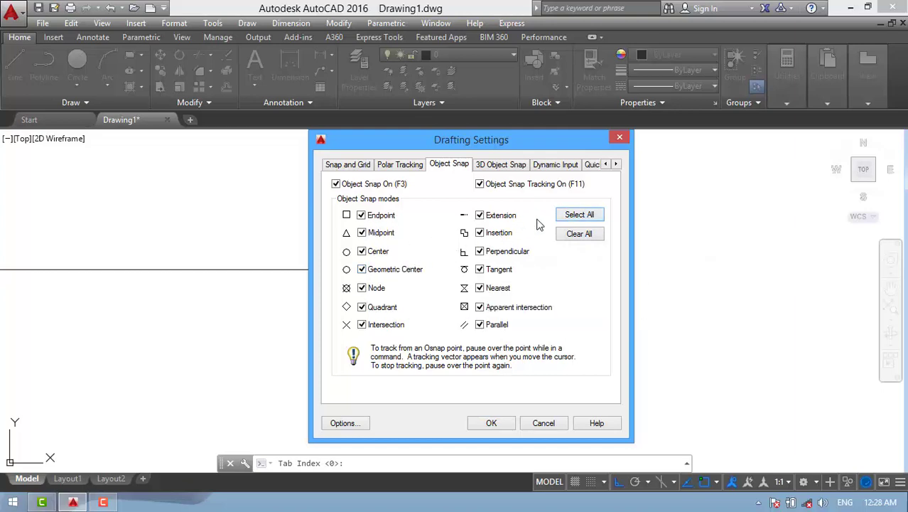
left_click(576, 239)
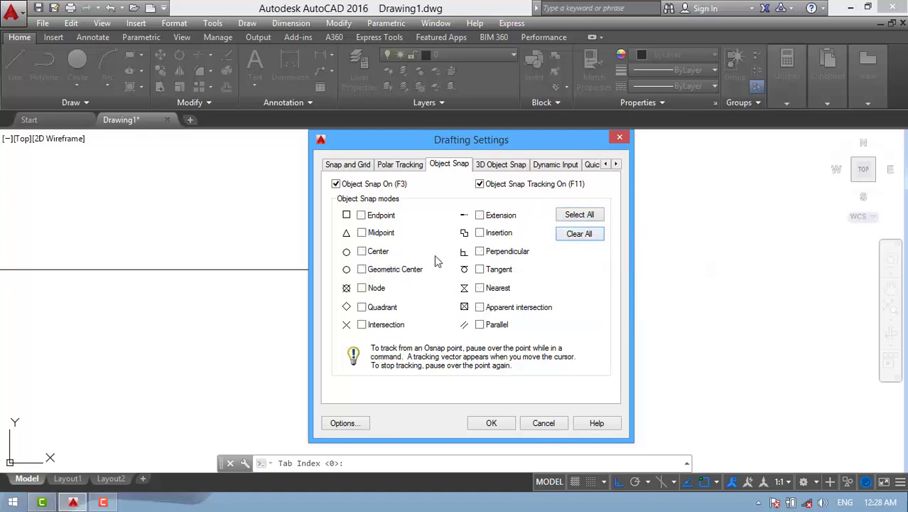
left_click(362, 215)
left_click(362, 233)
left_click(480, 269)
left_click(491, 423)
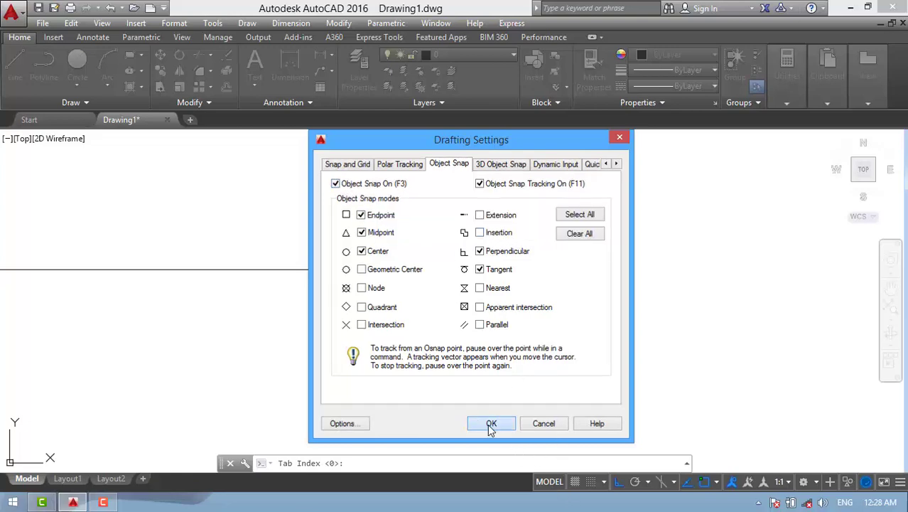
Draw a circle to the right of the vertical line
left_click(87, 64)
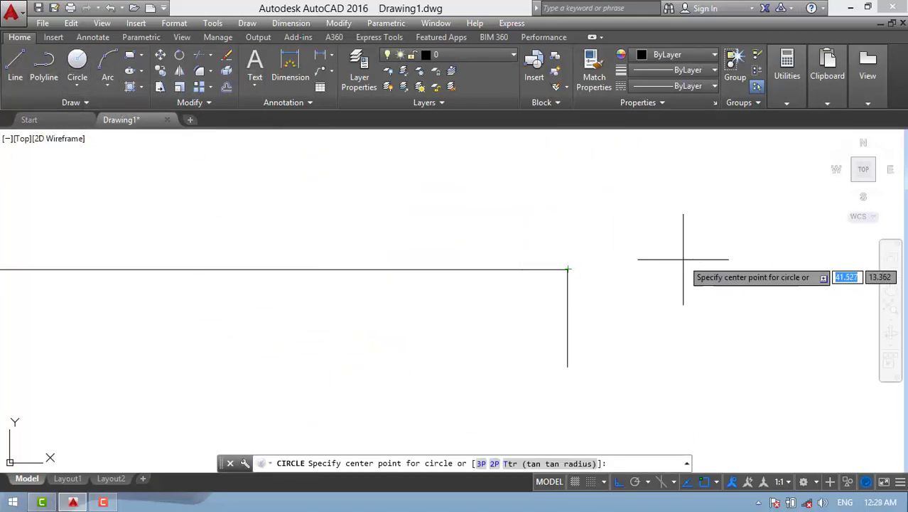
left_click(662, 259)
left_click(727, 206)
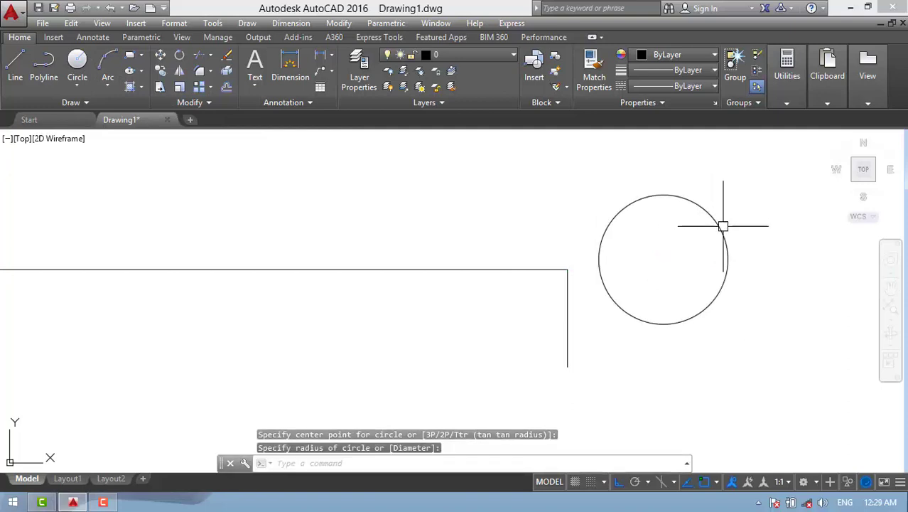
Draw a smaller concentric circle snapped to the first circle's centre
key("Return")
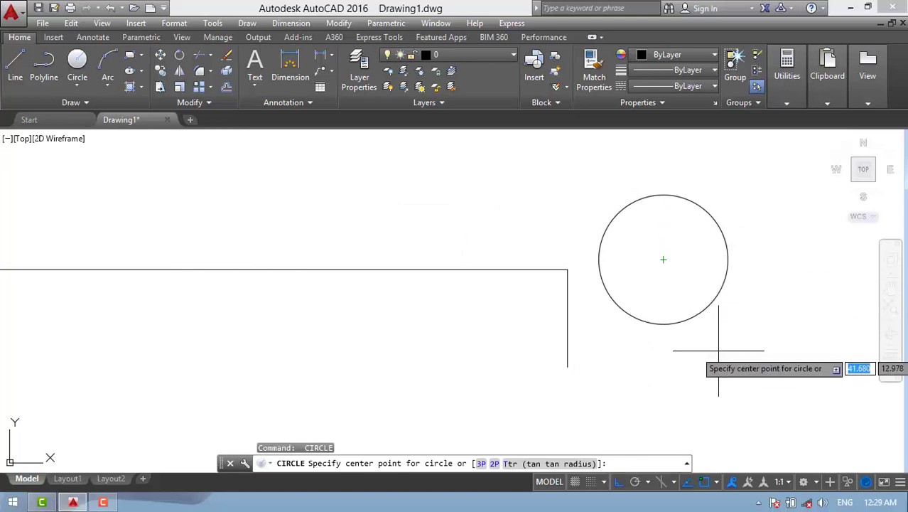
key("F3")
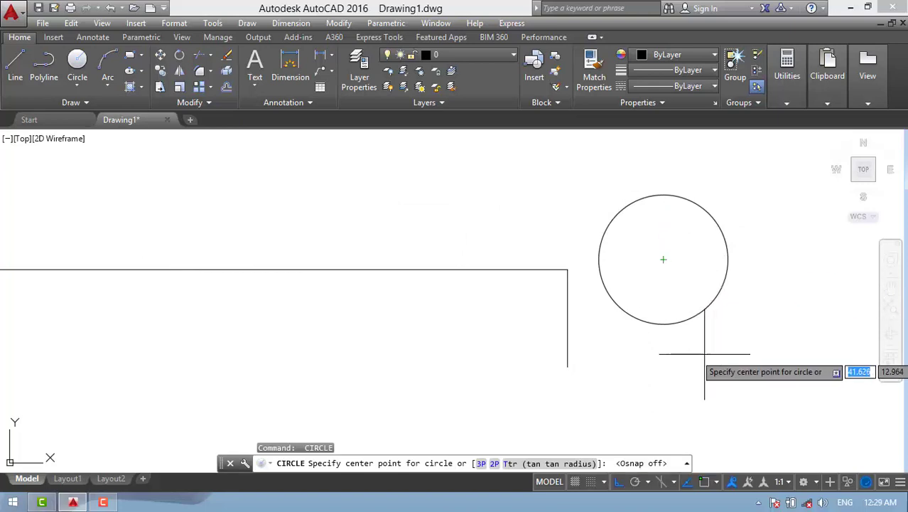
key("Escape")
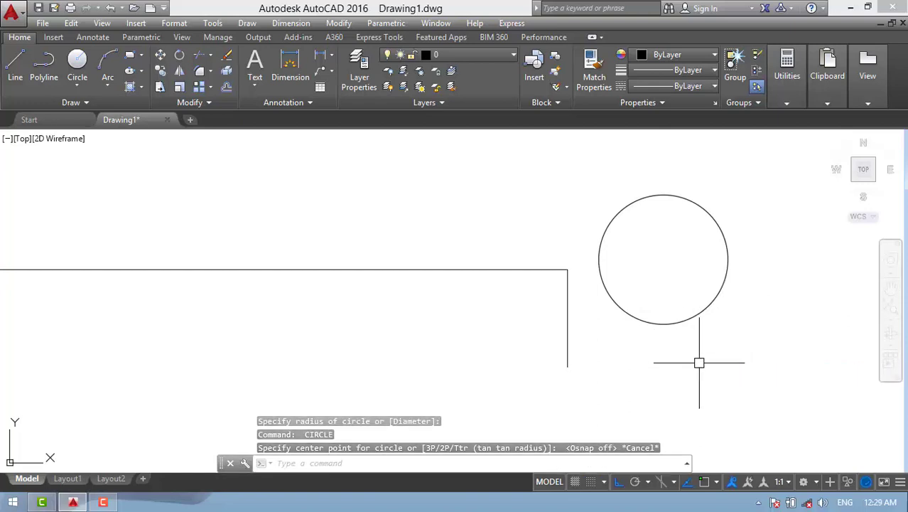
type("c")
key("Return")
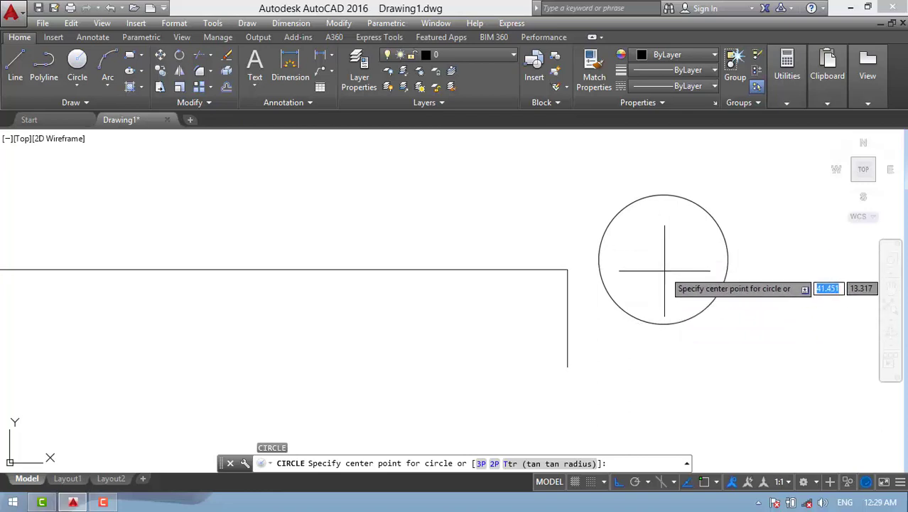
key("F3")
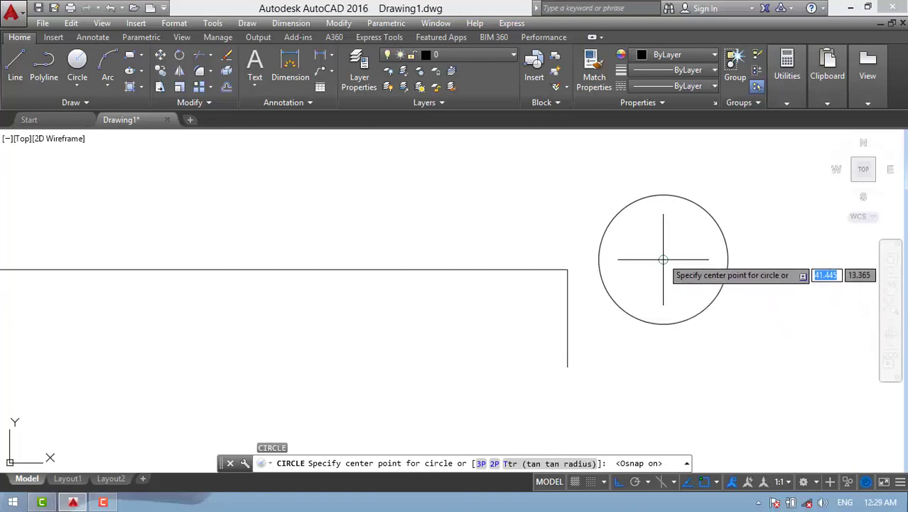
left_click(663, 259)
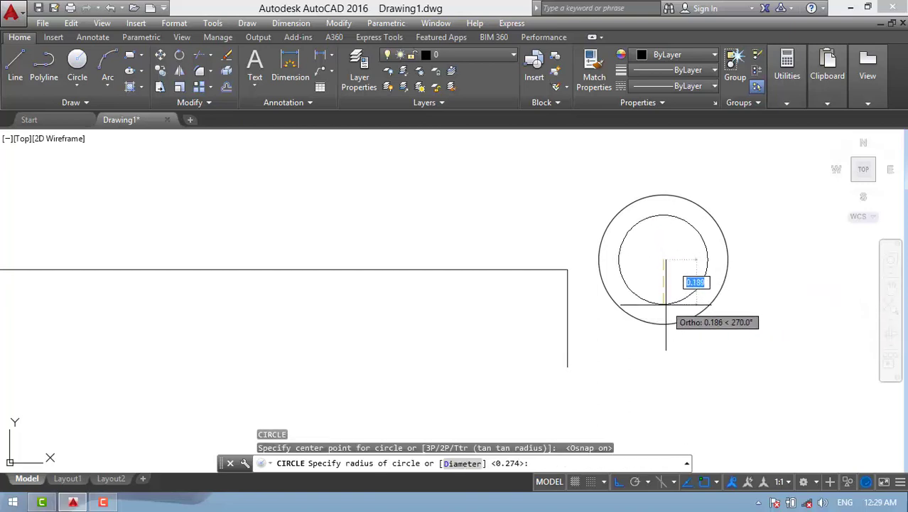
left_click(662, 304)
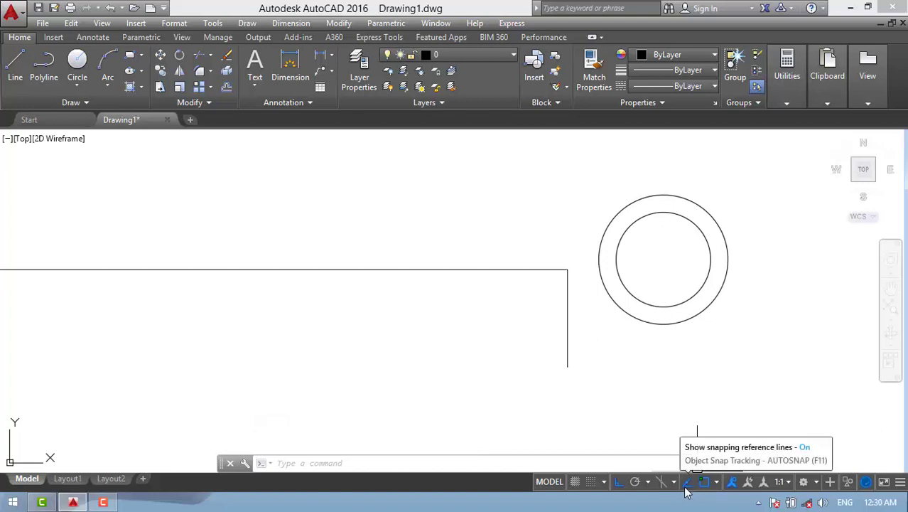
Draw ortho-constrained bottom, right and top edges of a rectangle, then undo the top edge
left_click(15, 64)
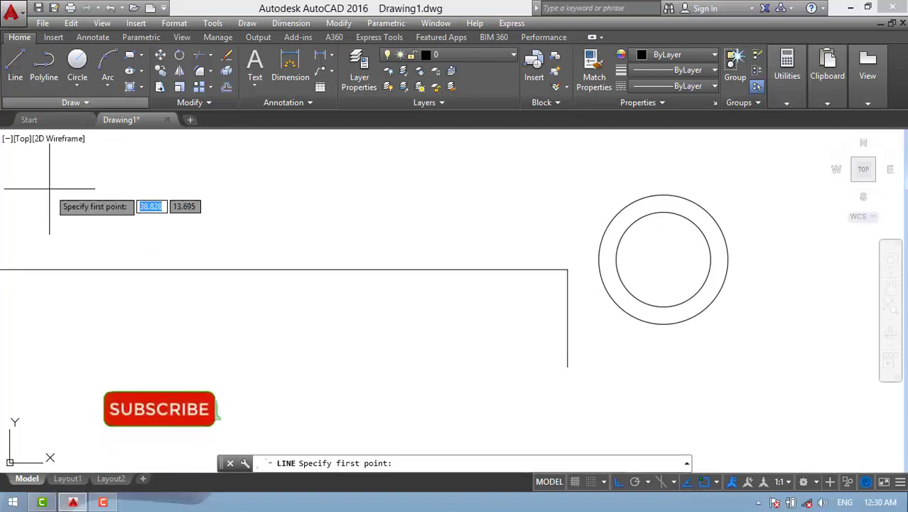
left_click(100, 366)
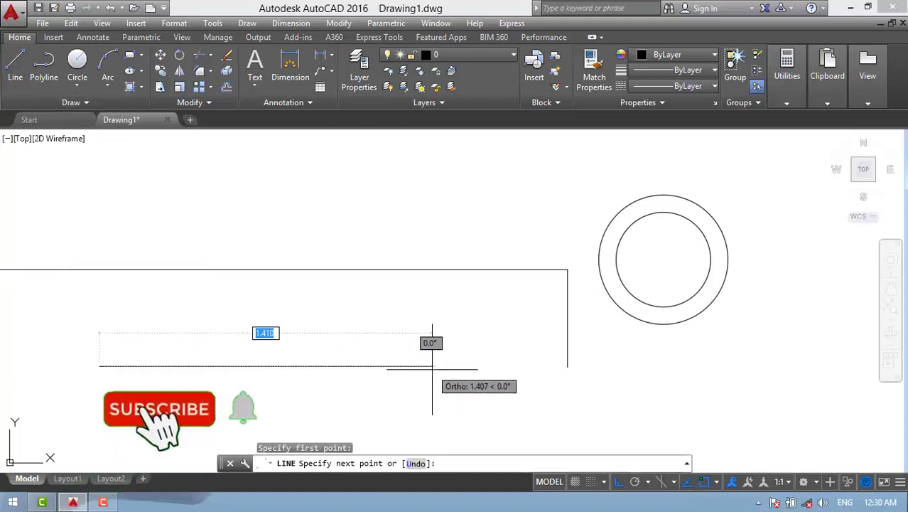
left_click(476, 348)
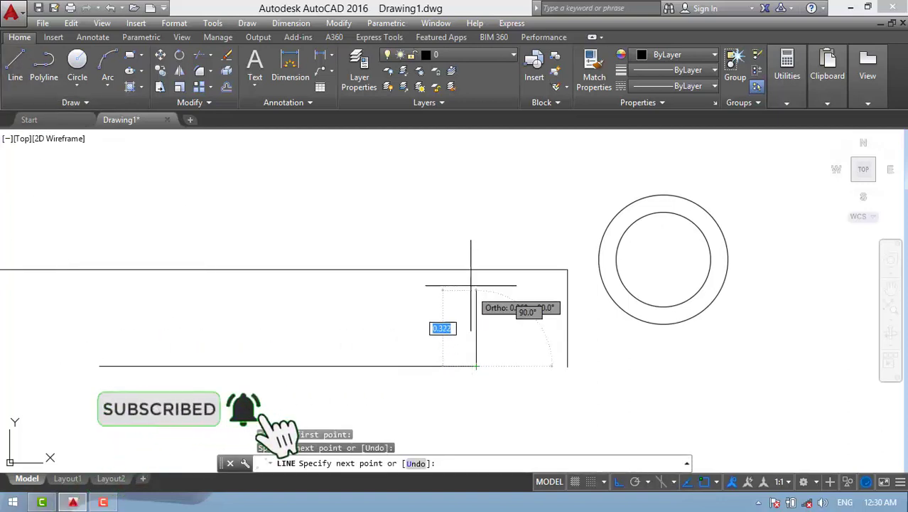
left_click(475, 182)
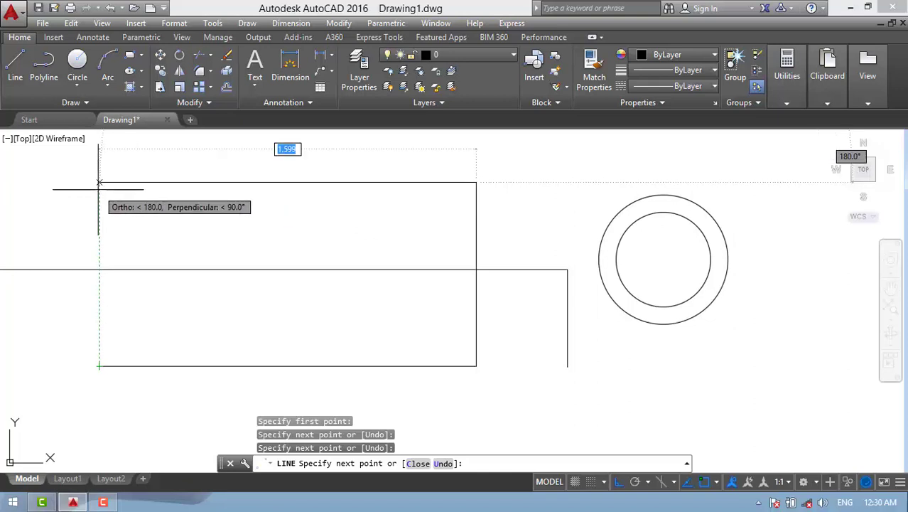
left_click(99, 183)
key("ctrl+z")
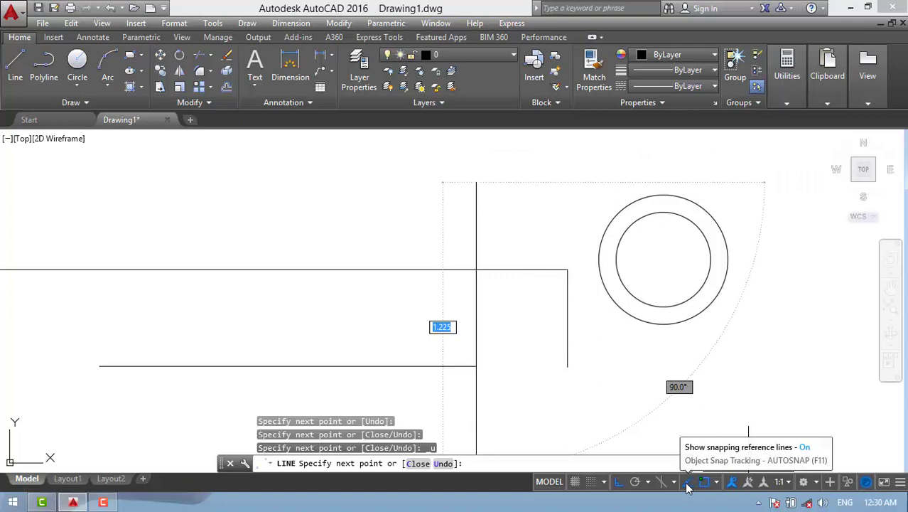
Toggle object snap tracking with F11, then redraw the top edge and close the left edge
key("F11")
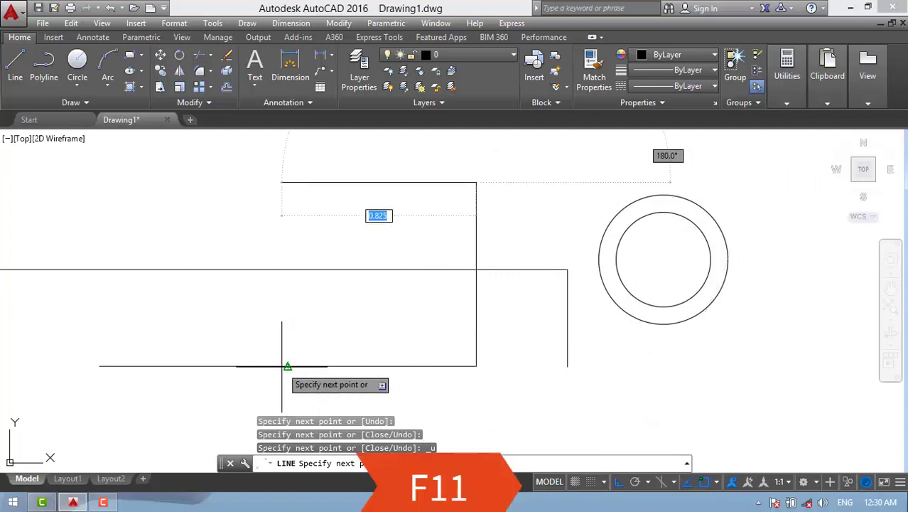
key("F11")
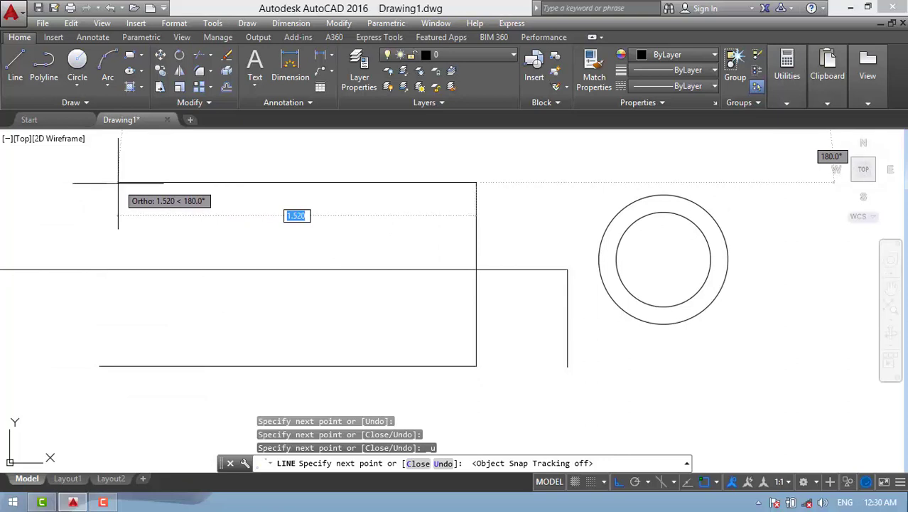
key("F11")
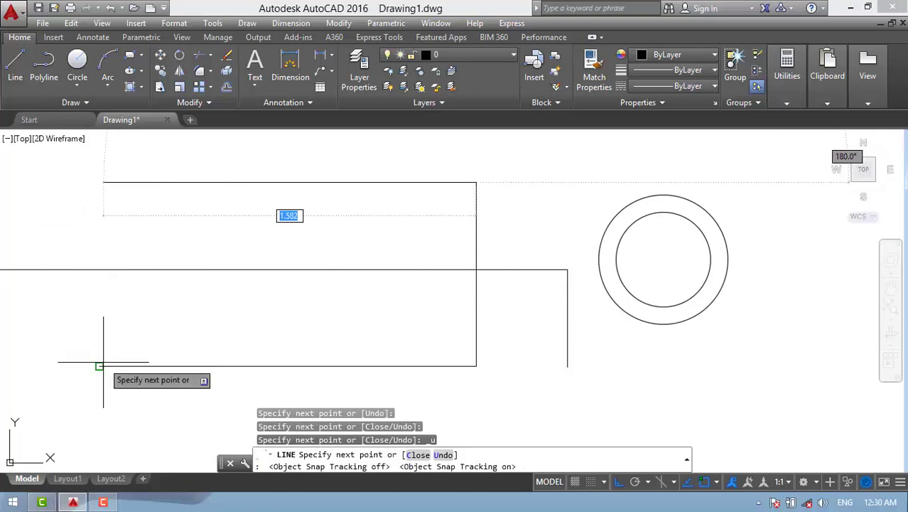
left_click(100, 182)
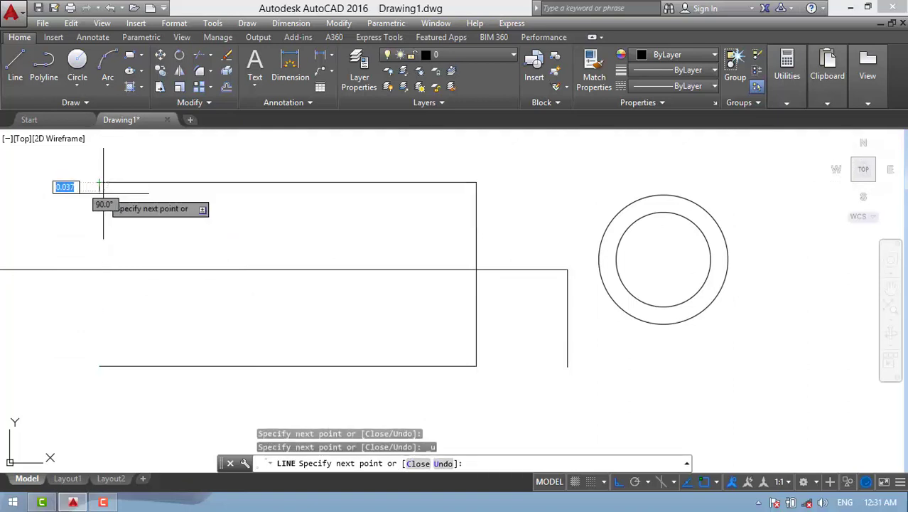
left_click(99, 366)
key("Escape")
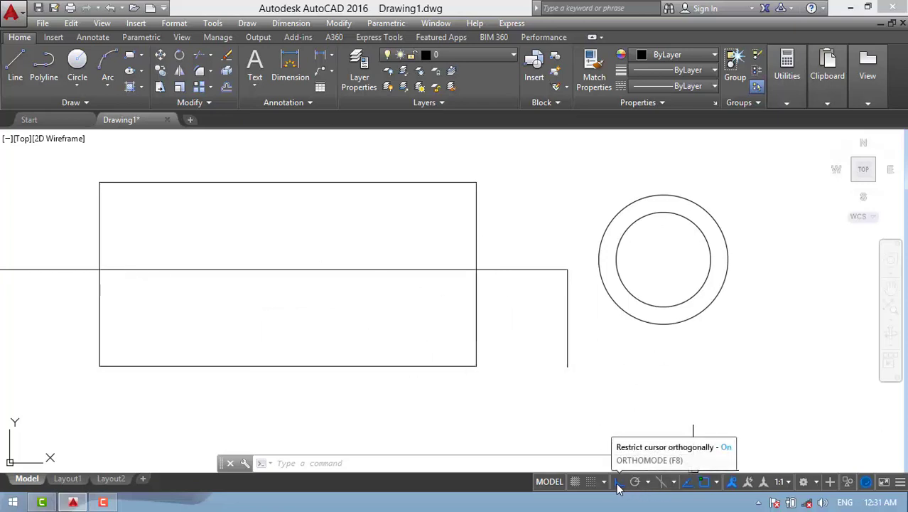
Click on the canvas, adjust the zoom, and start a new LINE command
left_click(324, 219)
left_click(243, 249)
scroll(175, 320, "down", 5)
scroll(300, 315, "up", 2)
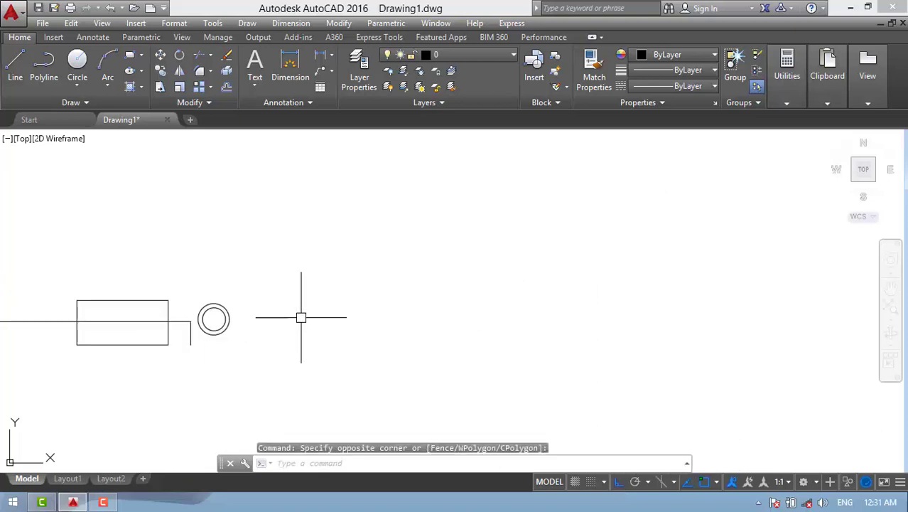
scroll(300, 315, "up", 2)
left_click(15, 67)
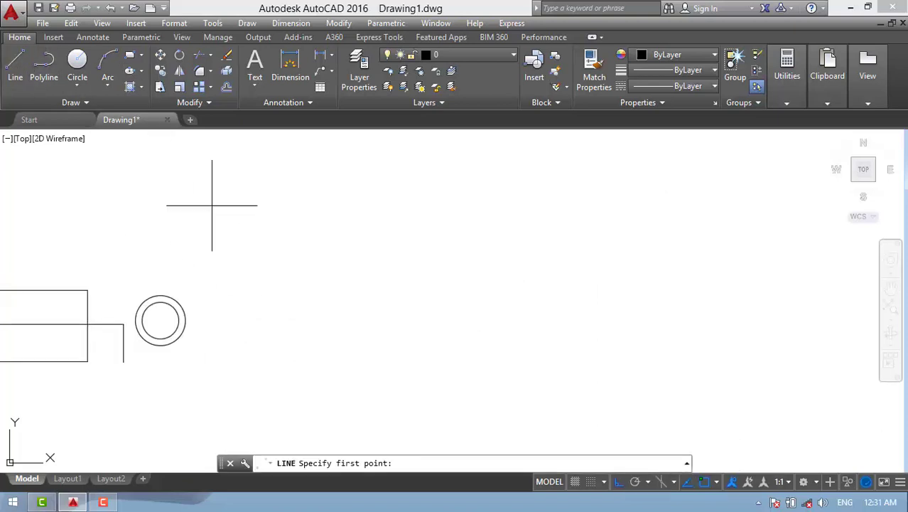
Draw a long horizontal line right of the circles, toggling Ortho off and back on
left_click(239, 294)
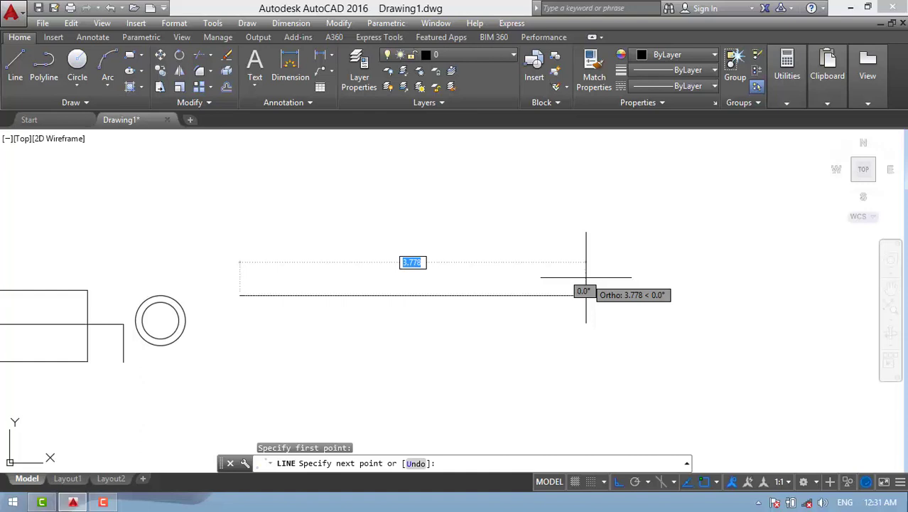
left_click(586, 277)
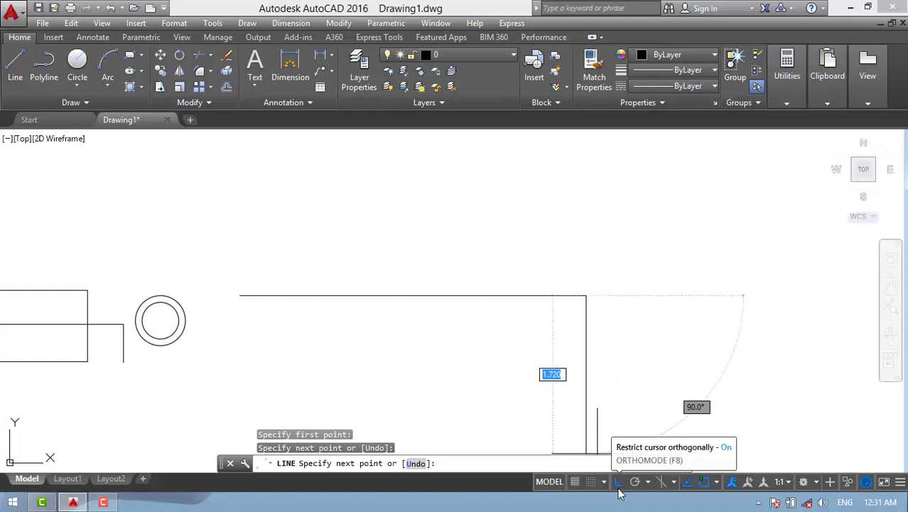
key("F8")
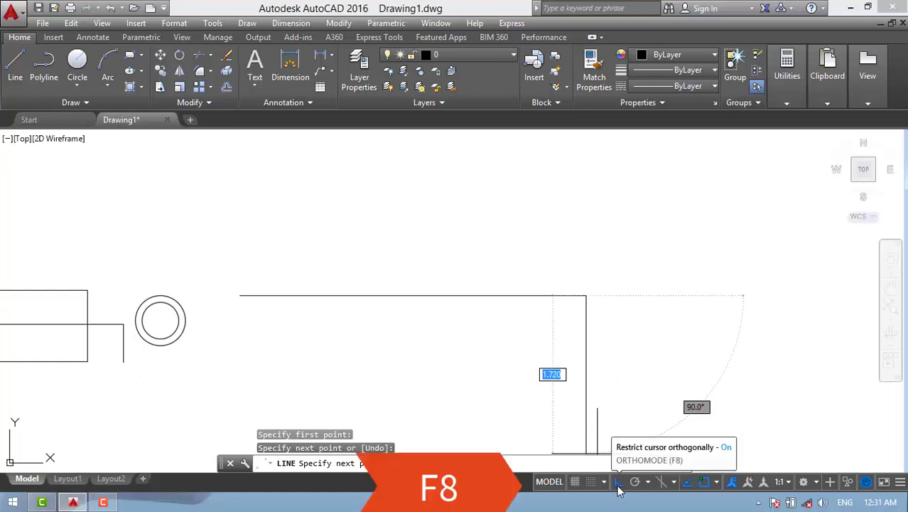
left_click(618, 486)
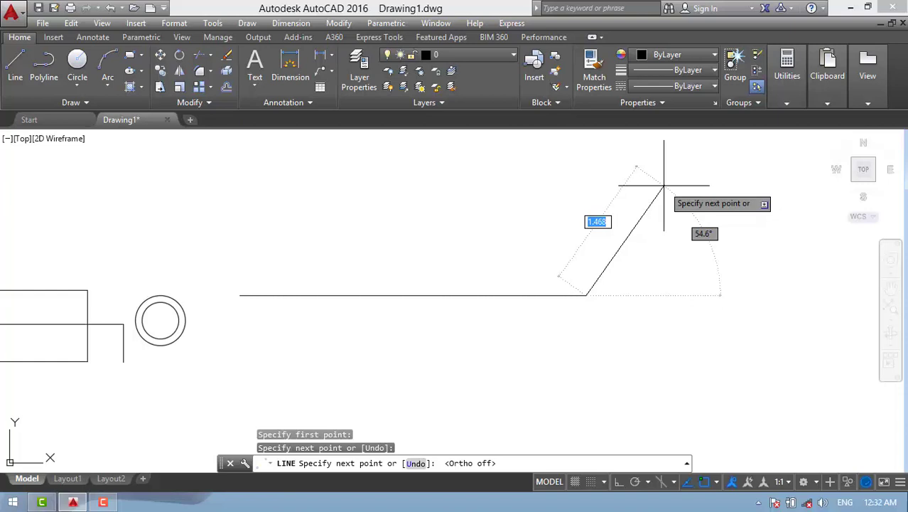
key("F8")
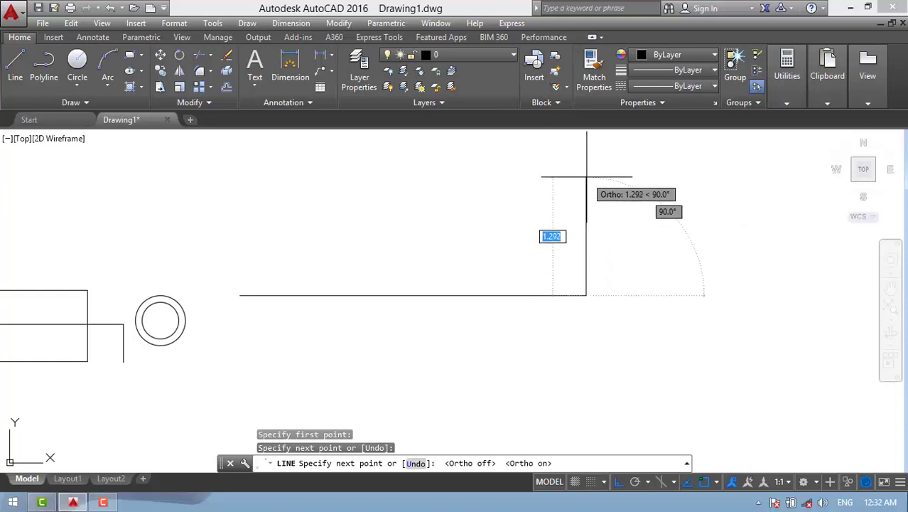
Add a raised rectangular step: up, across to the right, and back down
left_click(586, 177)
left_click(695, 177)
left_click(695, 279)
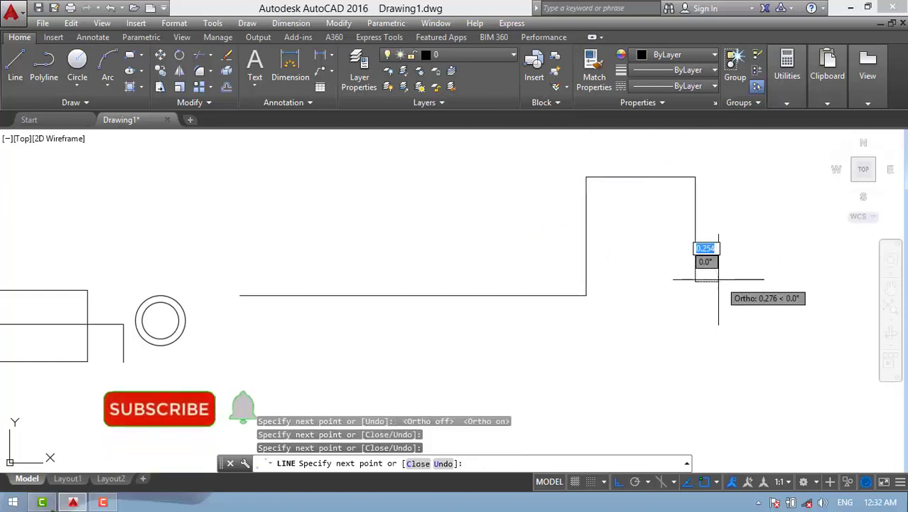
key("Escape")
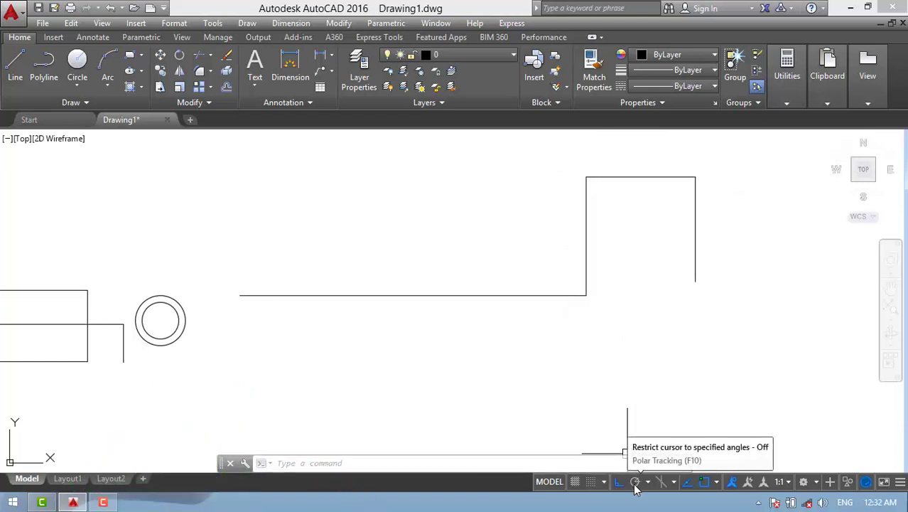
Set polar tracking to 45° increments and draw a 45° diagonal from the step's lower-right end
key("F10")
type("L")
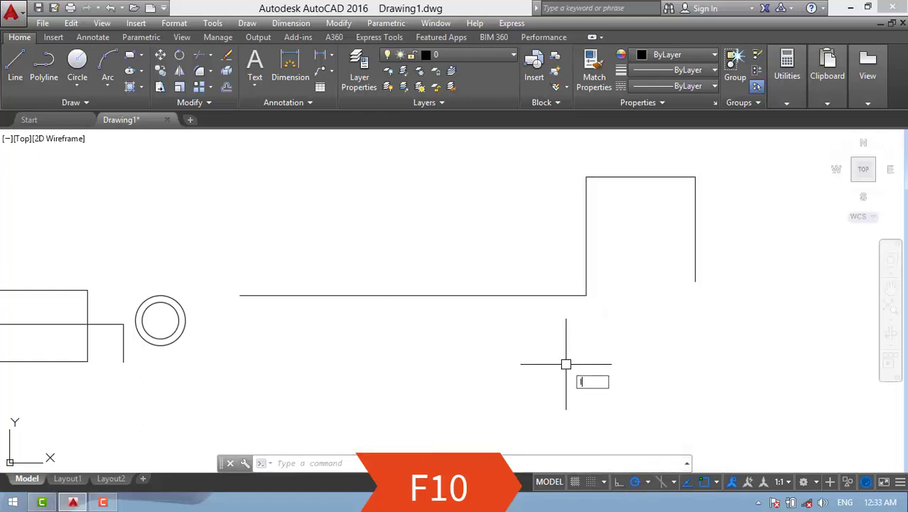
key("Return")
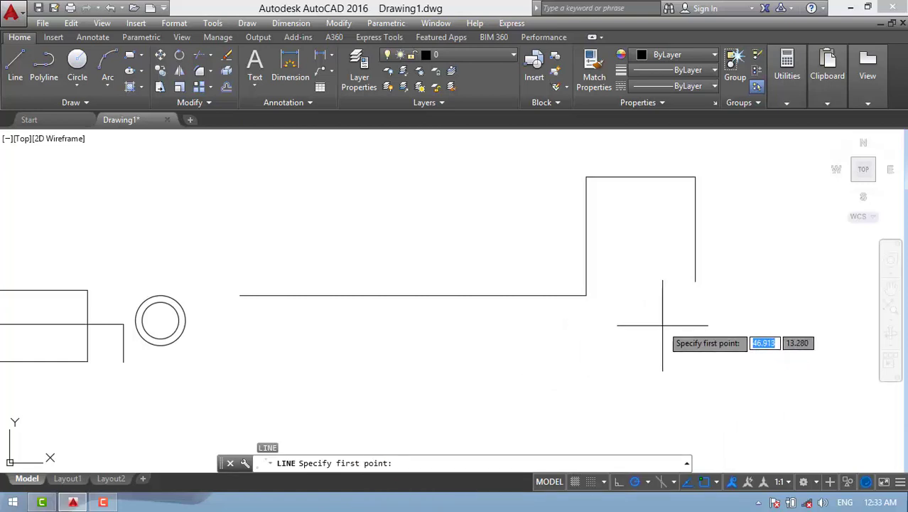
left_click(695, 281)
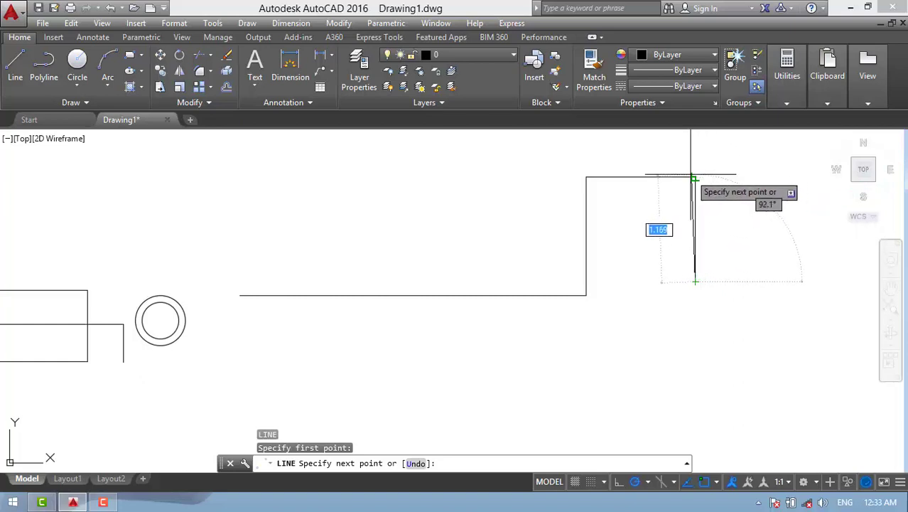
left_click(648, 483)
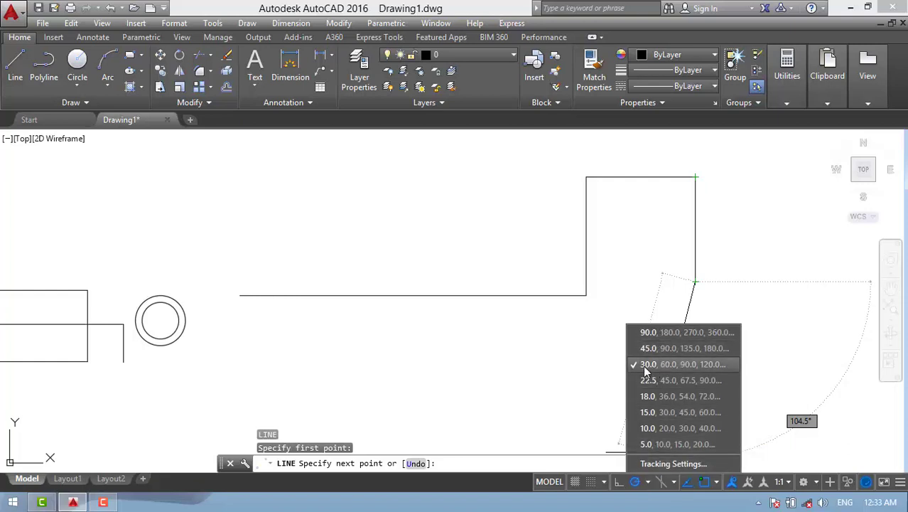
left_click(681, 347)
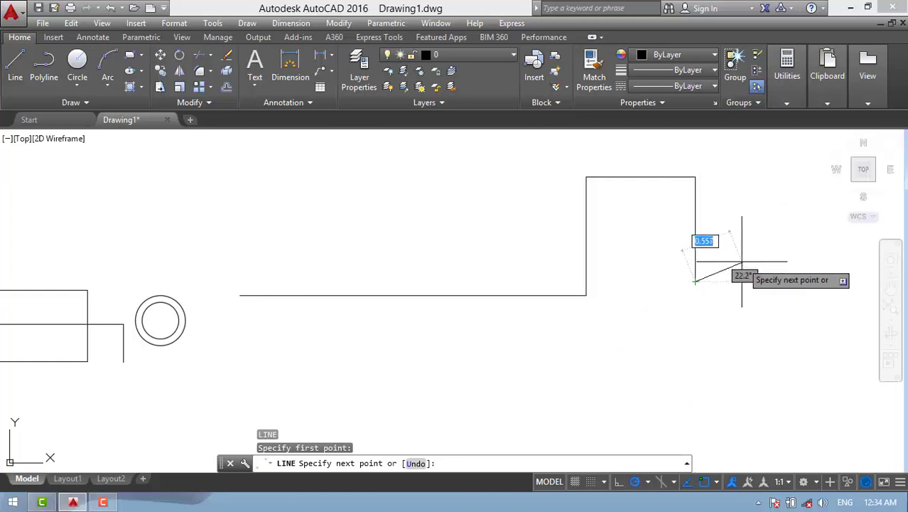
left_click(750, 227)
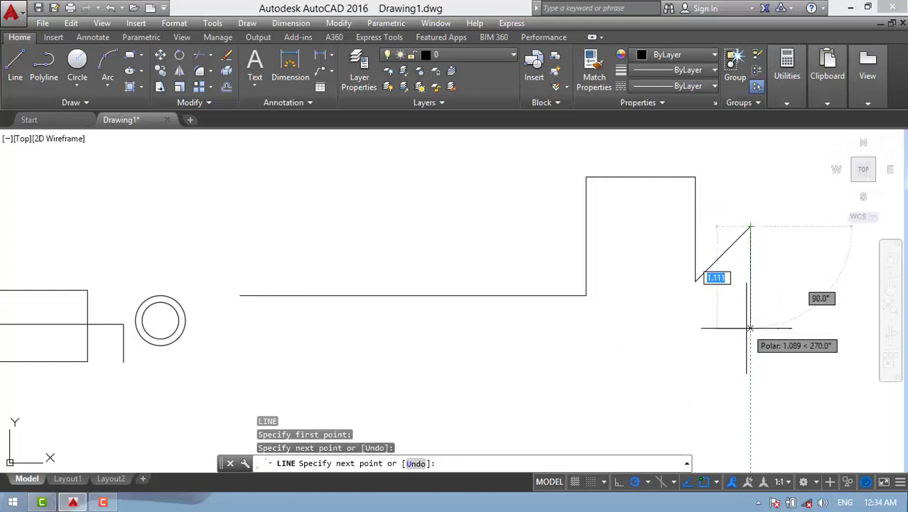
key("Escape")
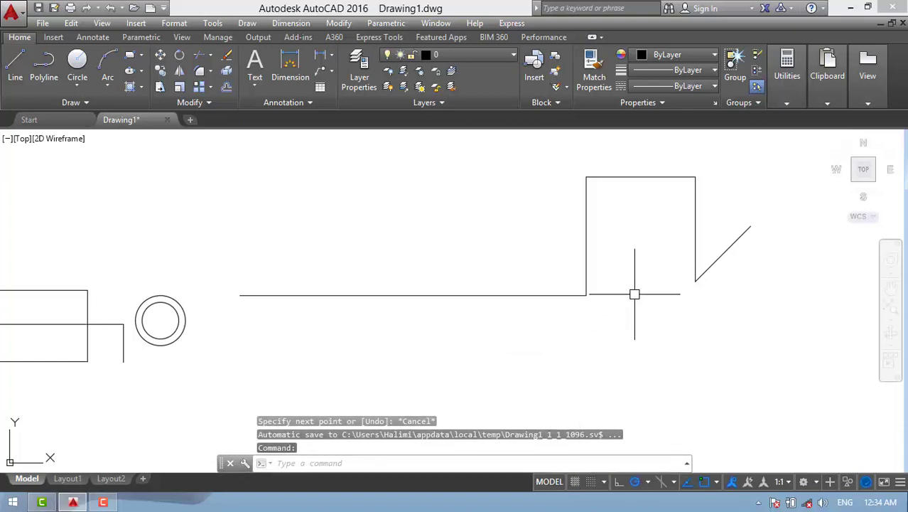
Crossing-select every object in the drawing and erase them all
scroll(575, 334, "down", 4)
left_click(703, 209)
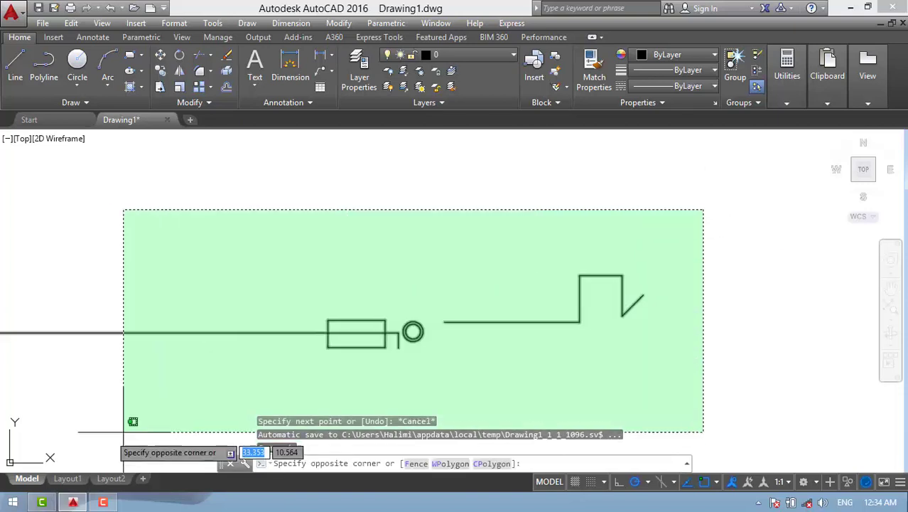
left_click(170, 385)
key("Delete")
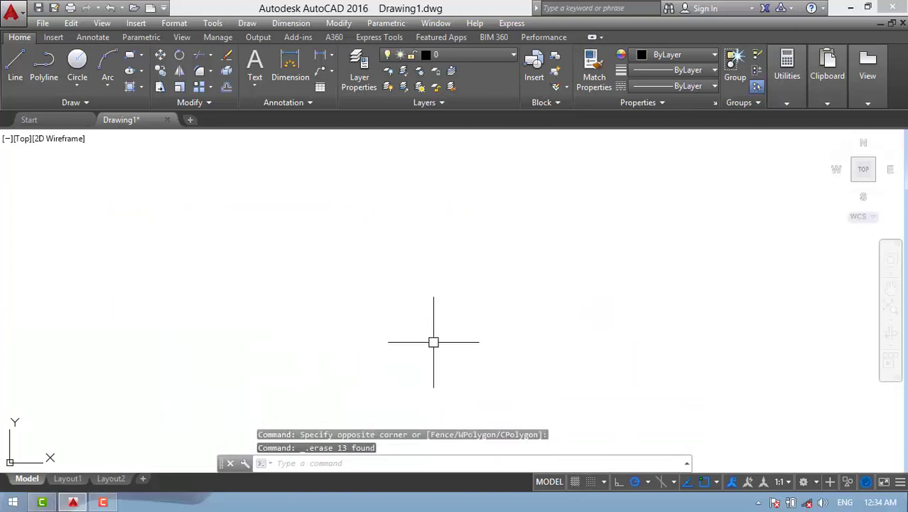
Switch the drawing grid on and off again with F7
left_click(575, 482)
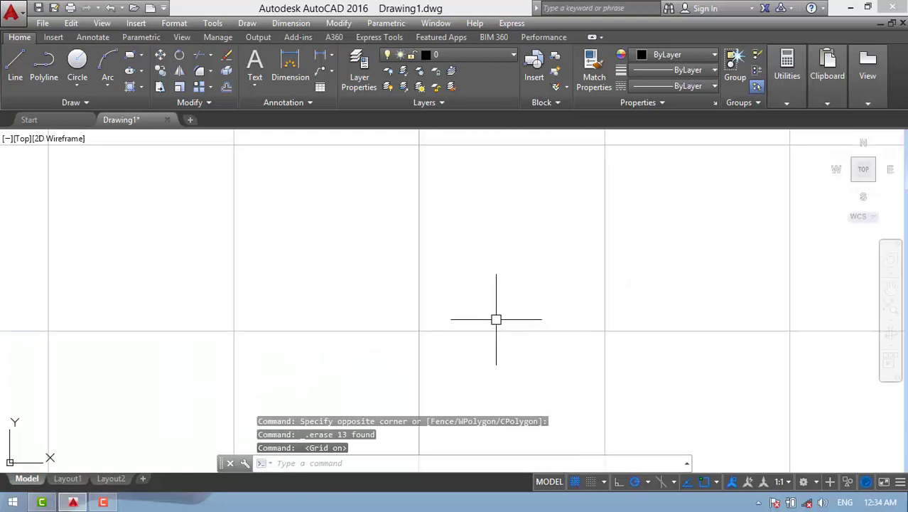
scroll(528, 308, "down", 2)
scroll(404, 319, "down", 2)
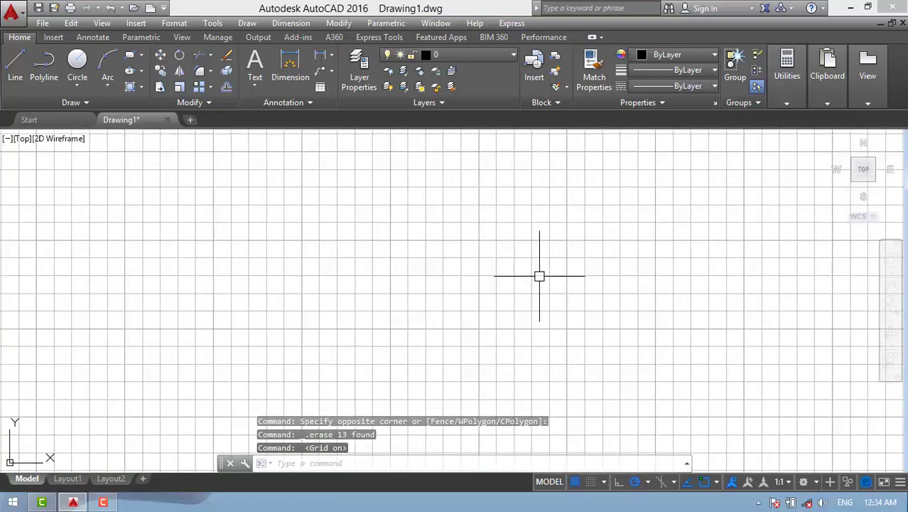
key("F7")
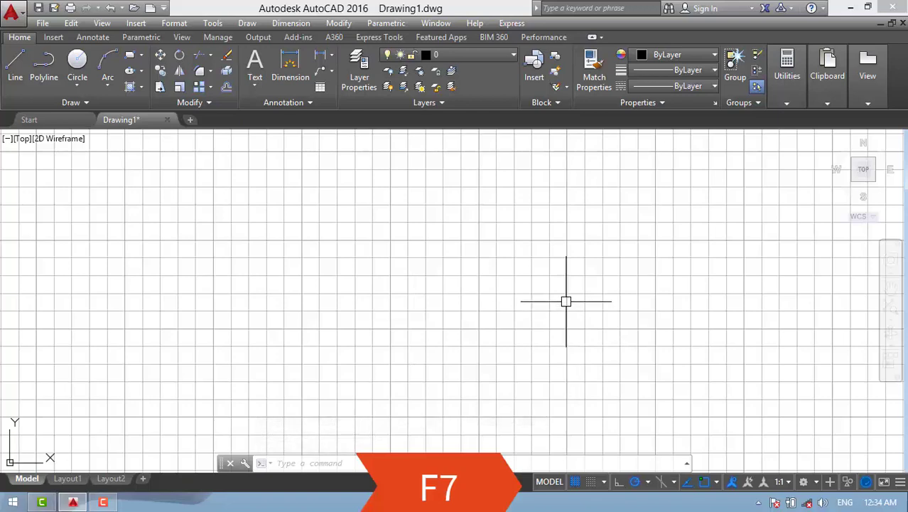
key("F7")
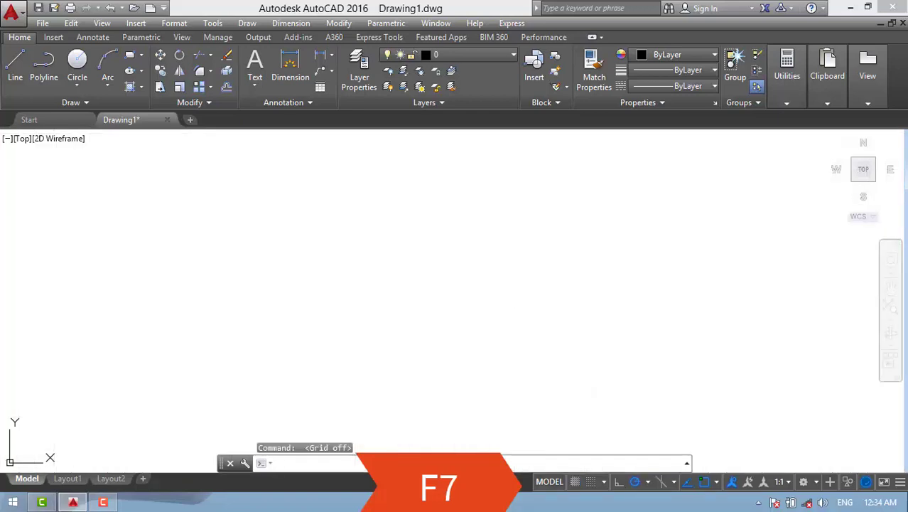
key("F7")
key("F7")
Drag an empty selection window and dismiss the canvas shortcut menu
left_click(232, 365)
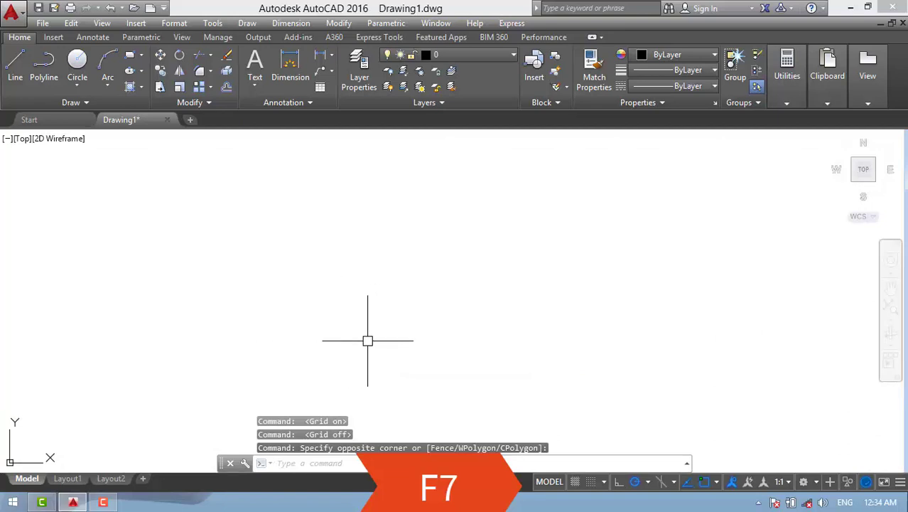
right_click(412, 367)
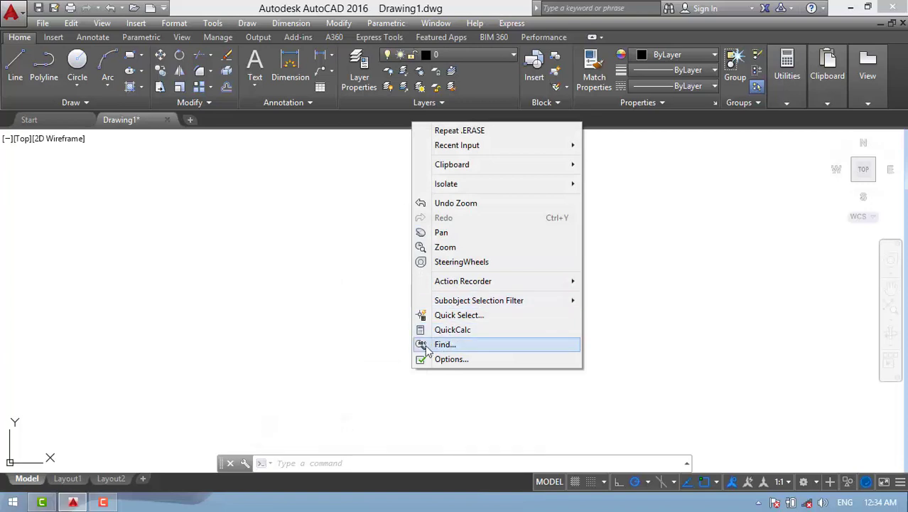
left_click(359, 293)
left_click(181, 405)
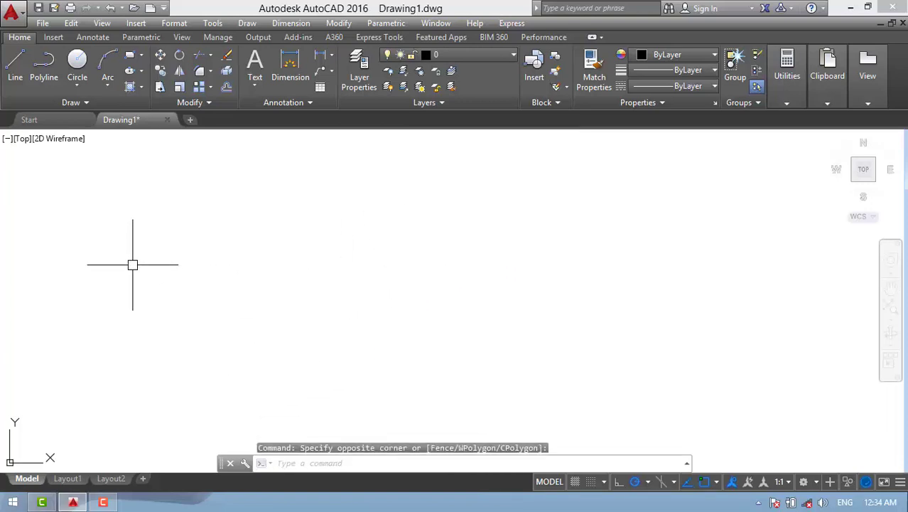
left_click(15, 64)
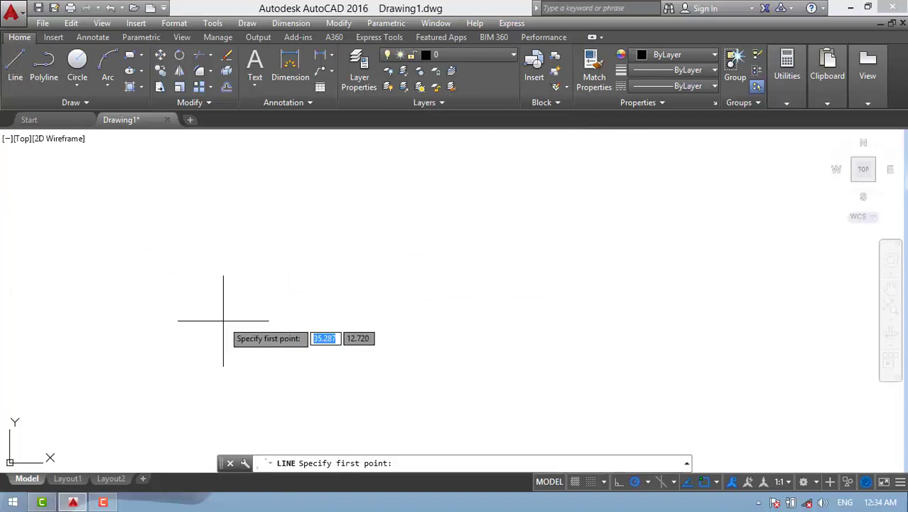
left_click(152, 317)
left_click(428, 317)
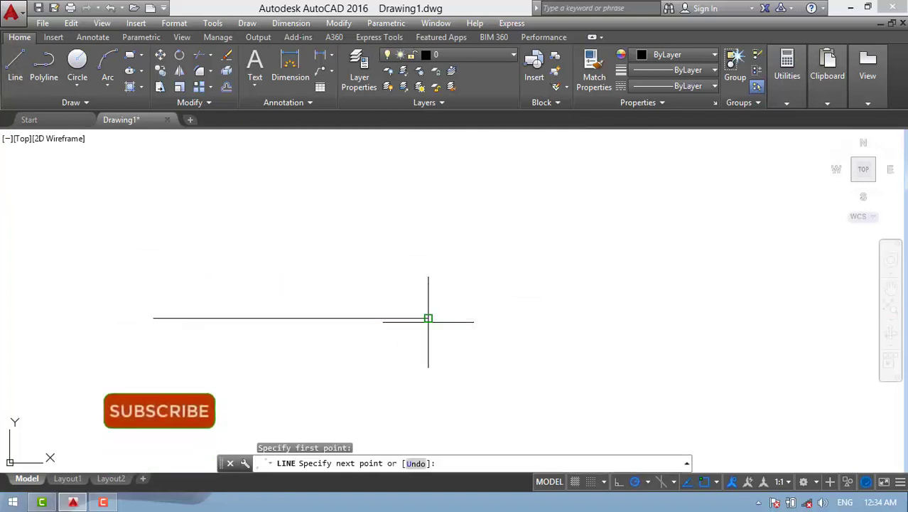
left_click(483, 260)
right_click(489, 250)
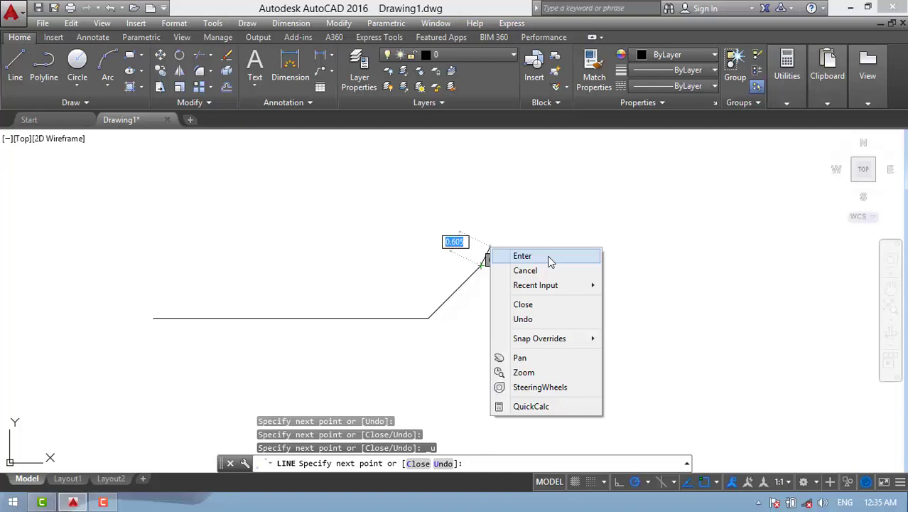
left_click(549, 257)
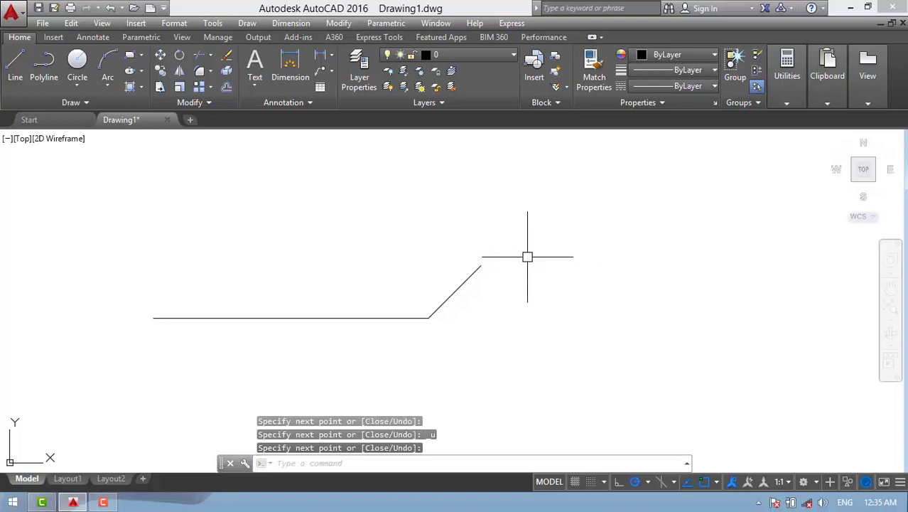
left_click(593, 231)
left_click(509, 311)
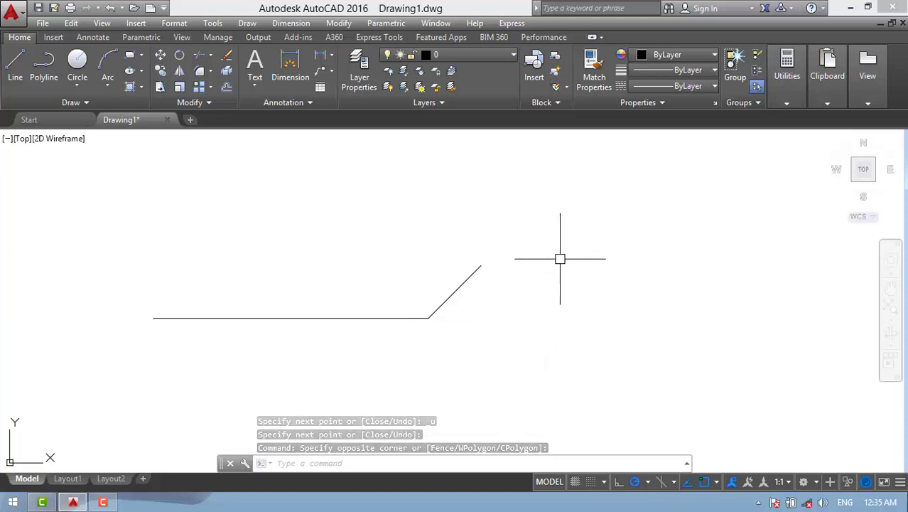
left_click(585, 211)
left_click(299, 366)
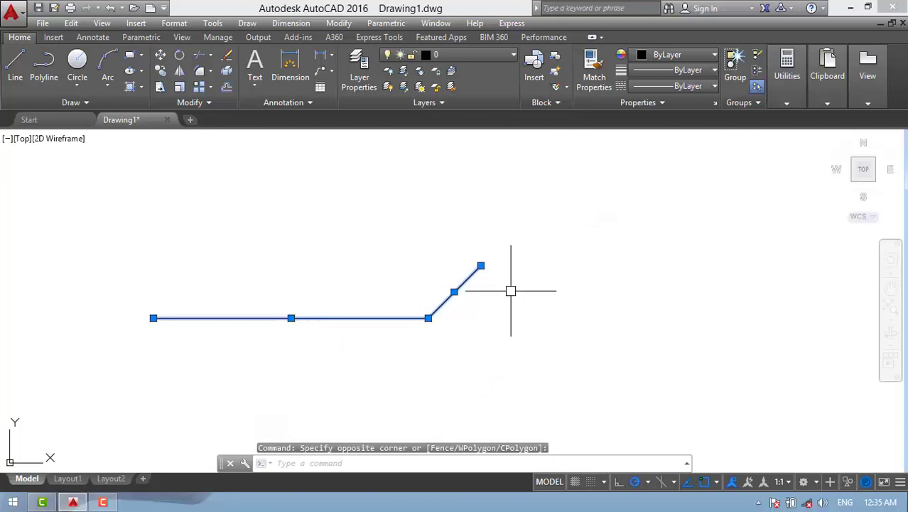
key("Delete")
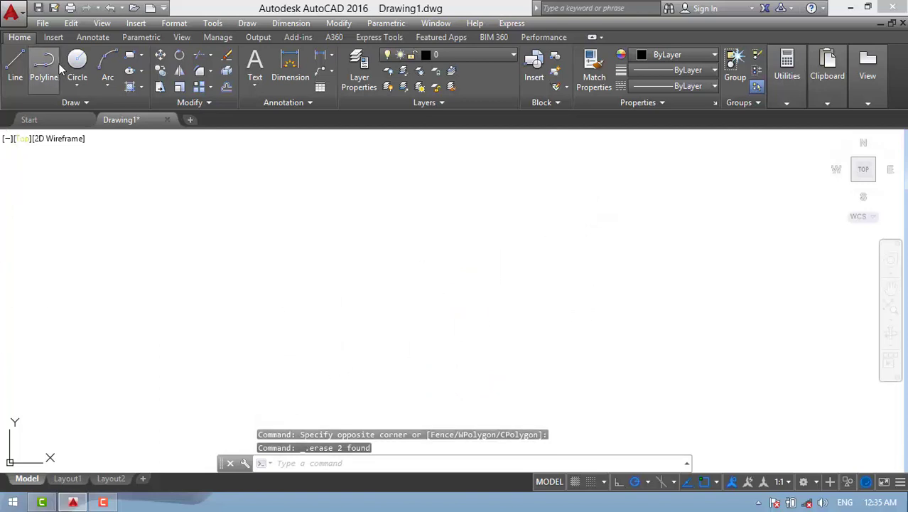
left_click(77, 60)
left_click(305, 271)
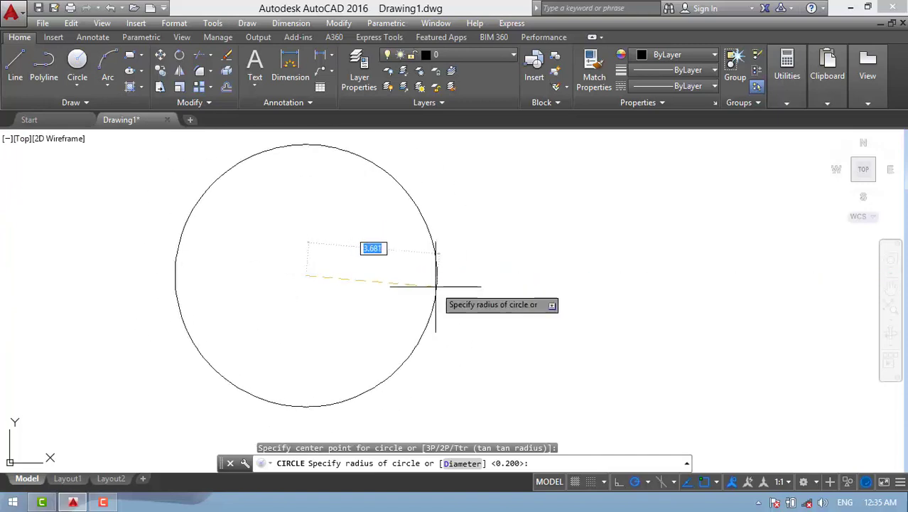
key("Return")
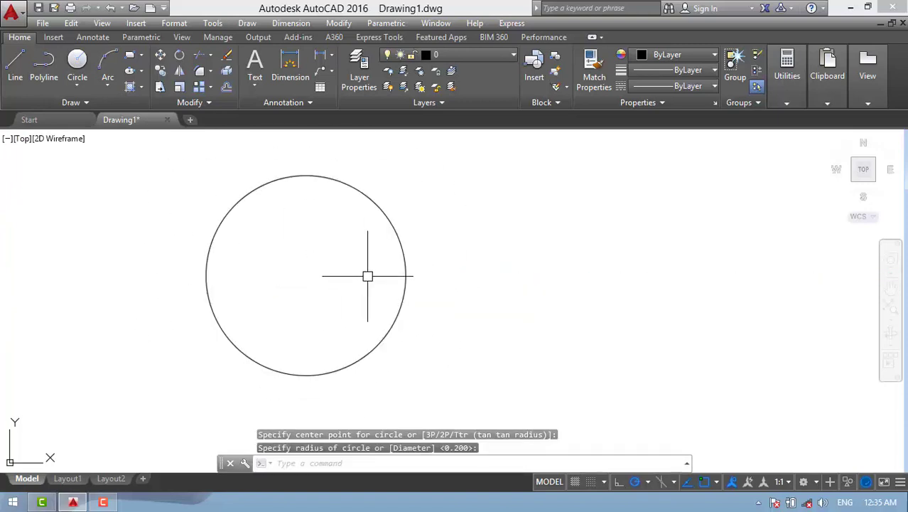
right_click(374, 270)
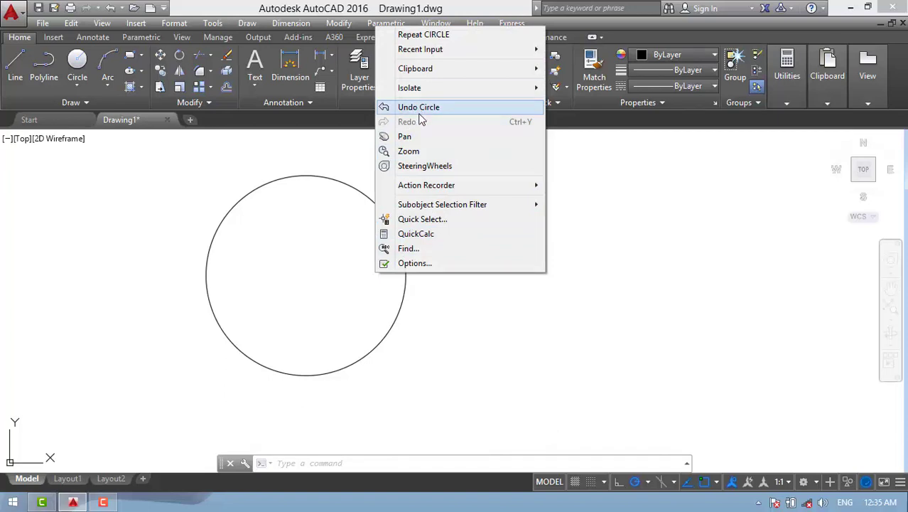
left_click(475, 108)
left_click(464, 219)
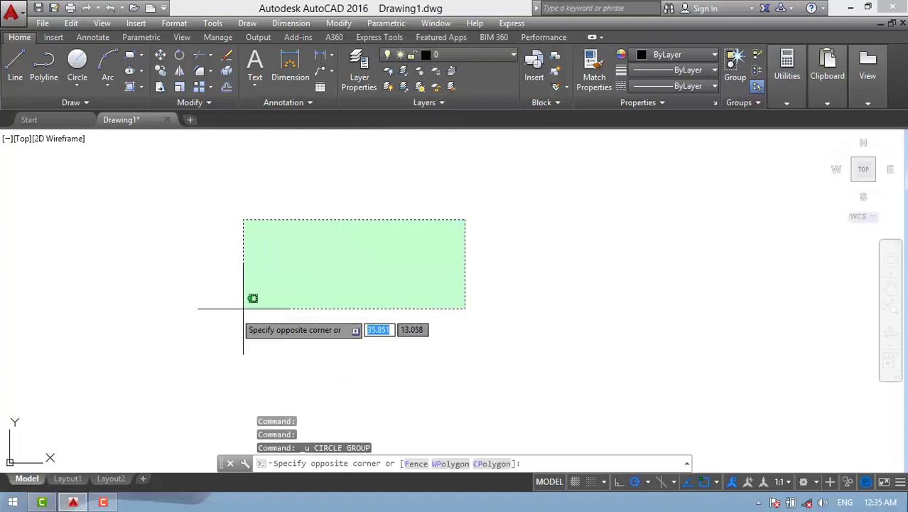
left_click(244, 308)
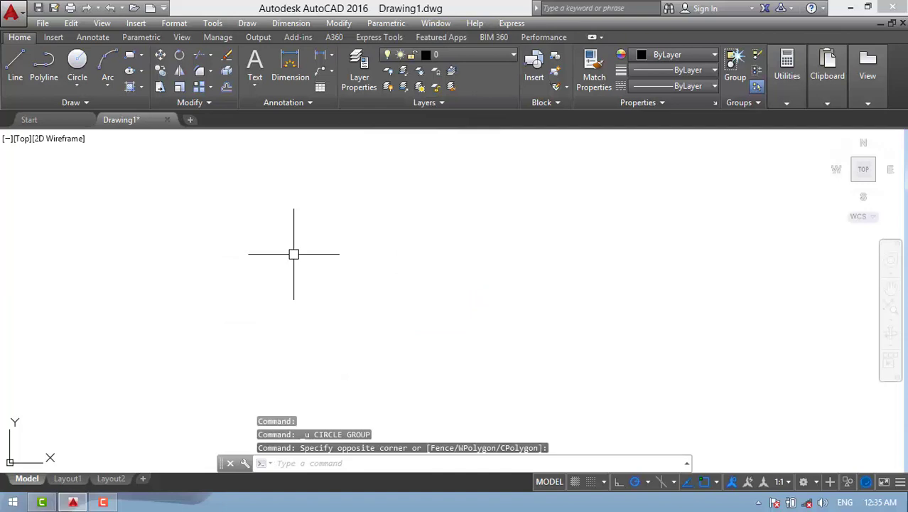